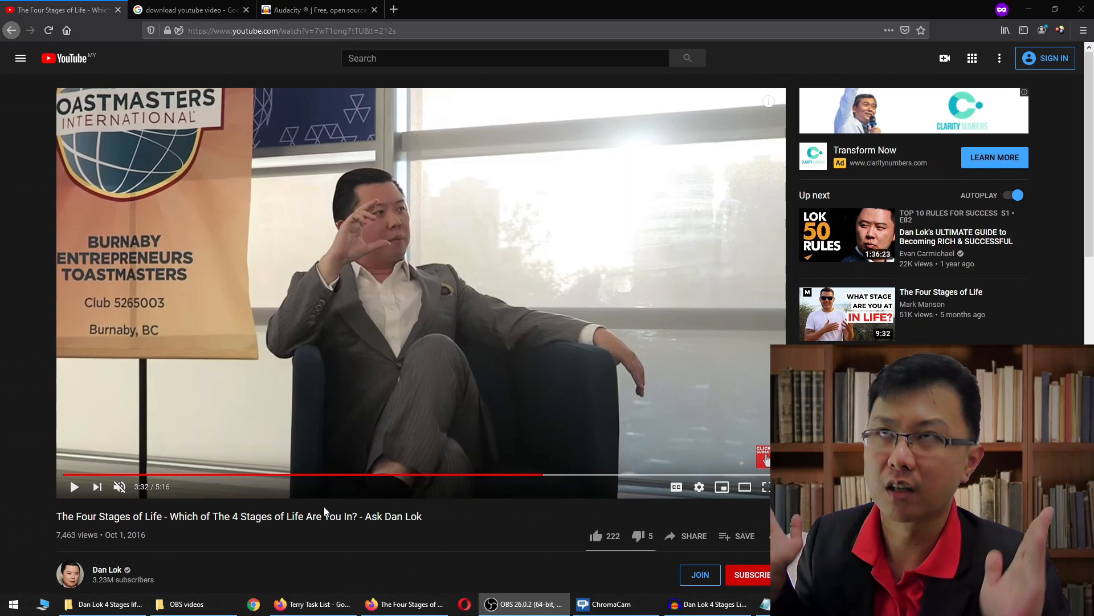
# Turn off autoplay for the YouTube video and seek back to its intro at 0:08.
pyautogui.click(1014, 195)
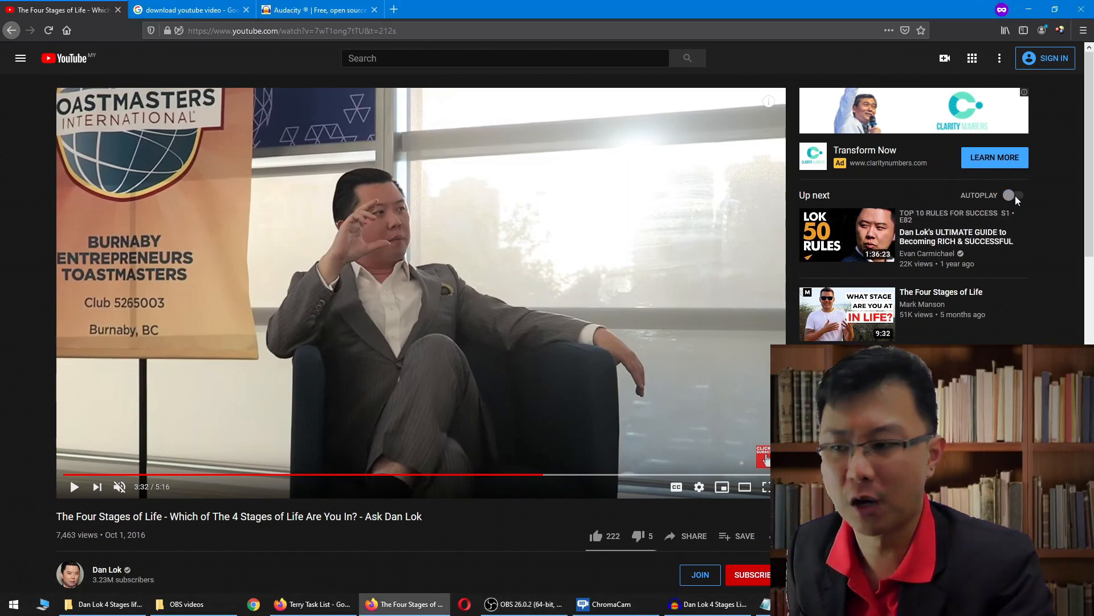
pyautogui.click(706, 604)
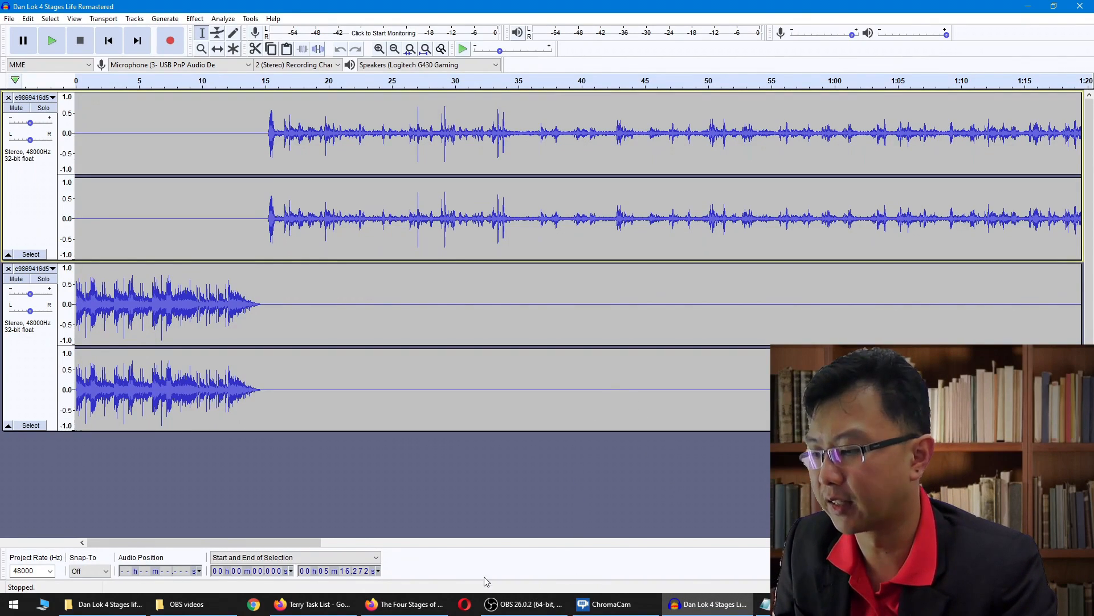
pyautogui.click(385, 605)
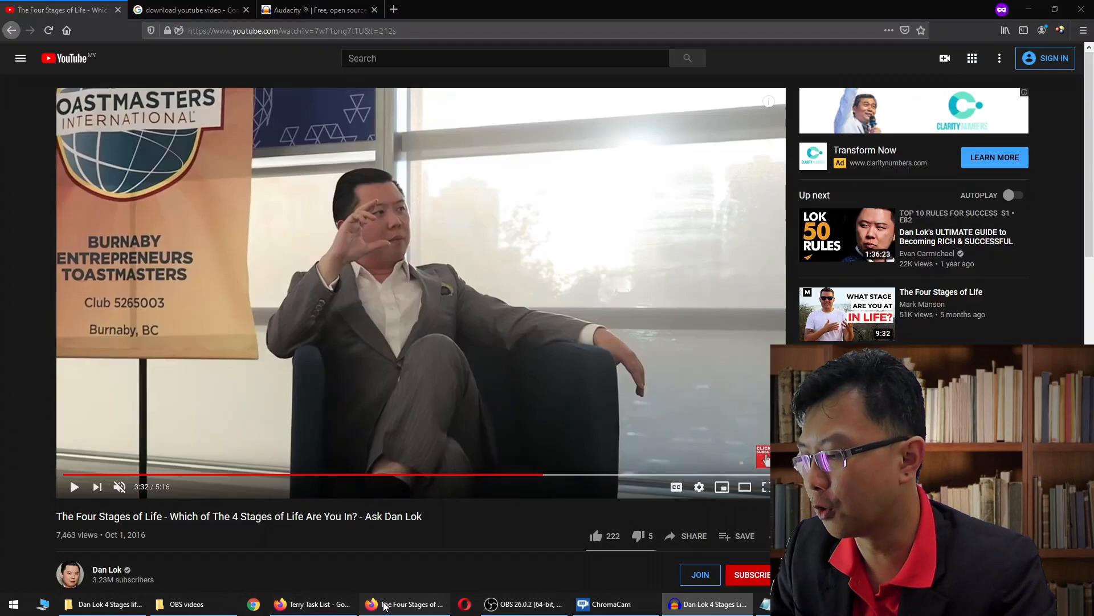
pyautogui.moveTo(122, 475); pyautogui.dragTo(84, 475)
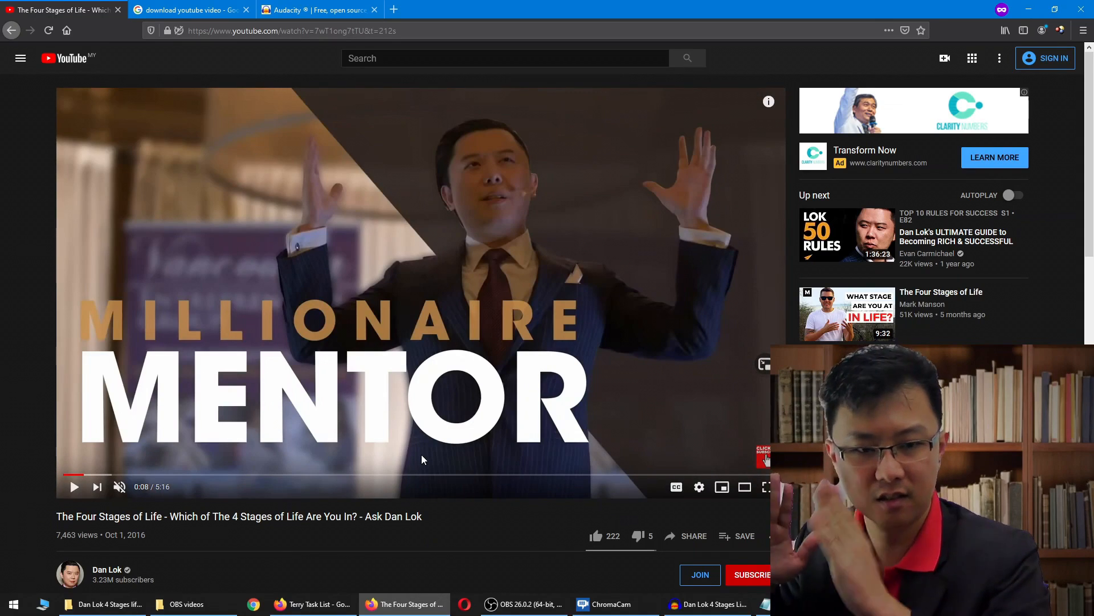
# Compare the remastered tracks in Audacity with the YouTube video's speech portion, moving the video to 2:14.
pyautogui.click(710, 604)
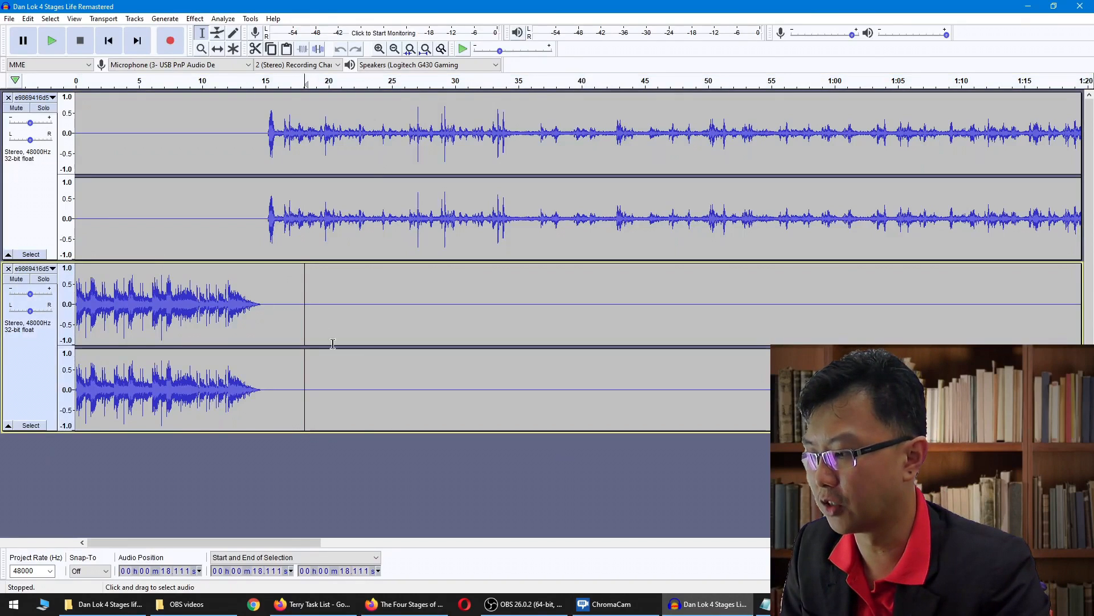
pyautogui.click(707, 604)
pyautogui.click(369, 475)
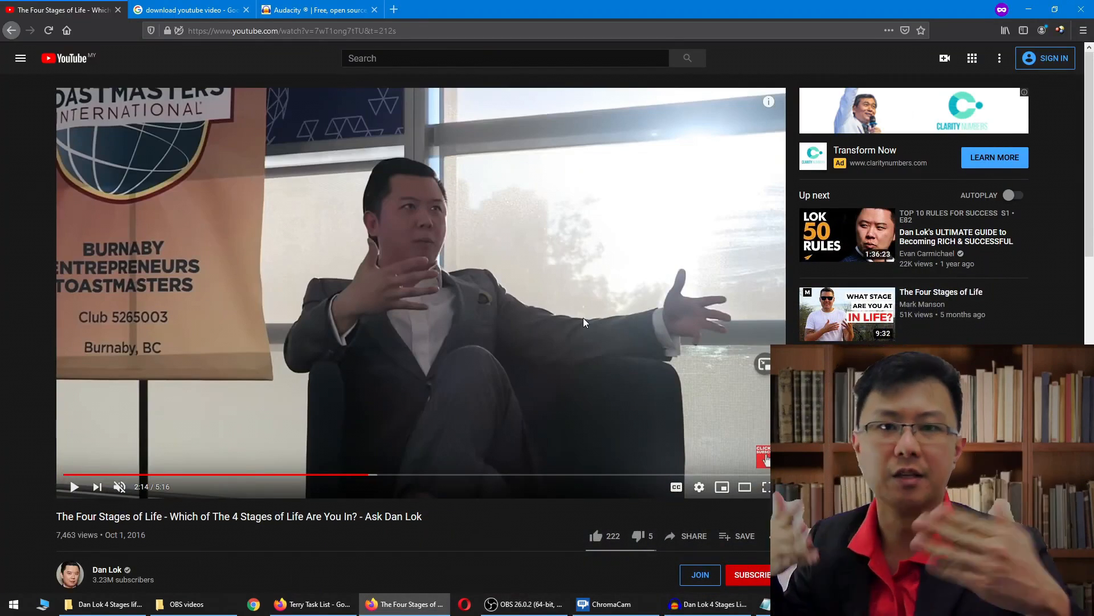
pyautogui.click(708, 605)
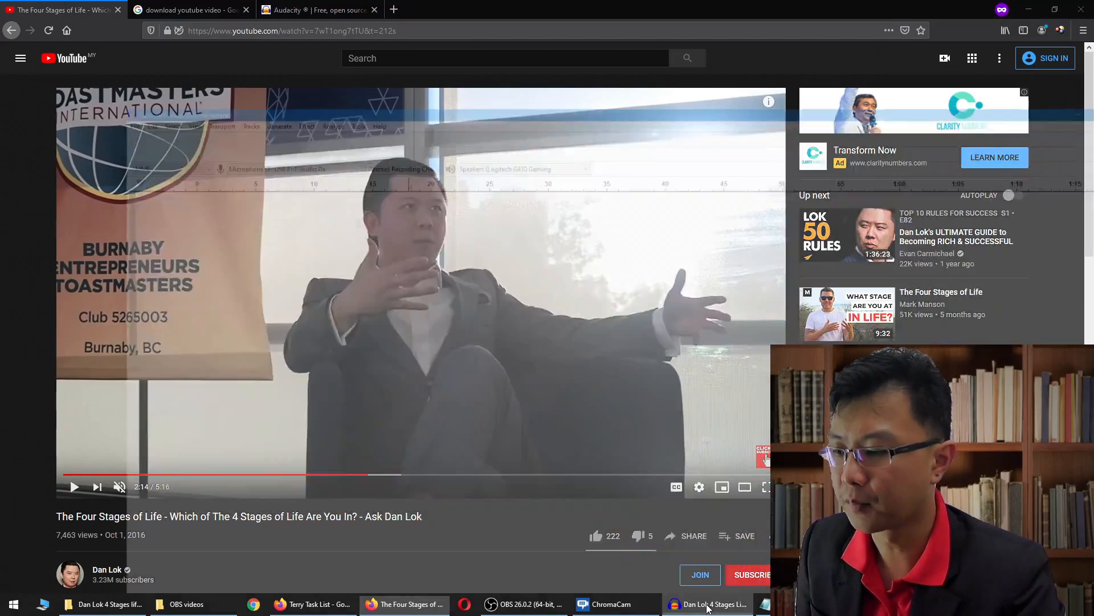
pyautogui.click(707, 608)
pyautogui.click(698, 605)
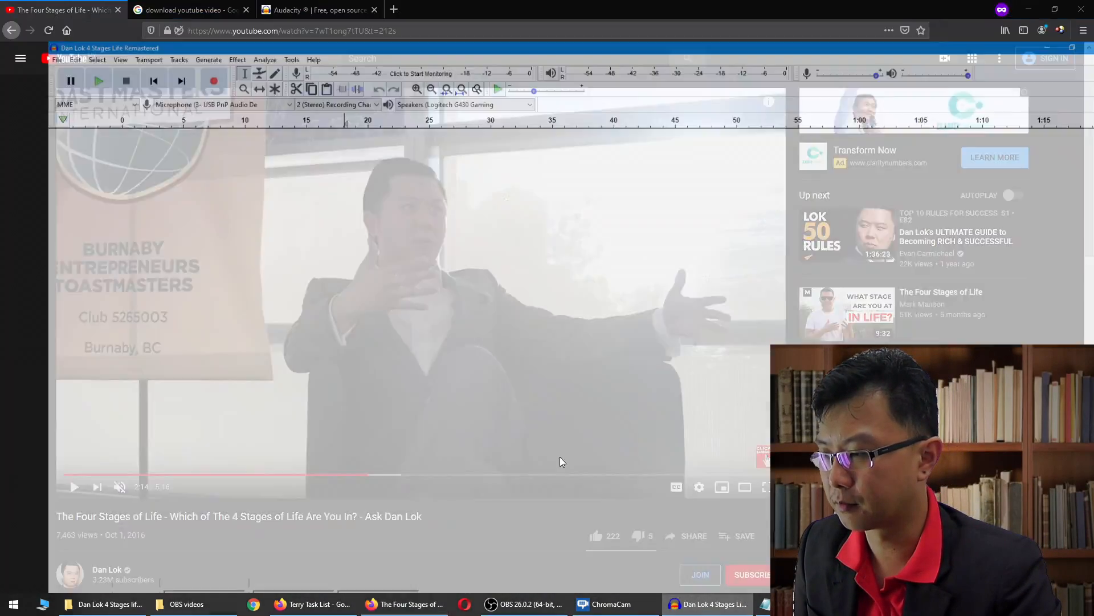
# Highlight the speech from about 15 s to 1:07 on the upper track and examine both tracks over their full length.
pyautogui.moveTo(266, 150); pyautogui.dragTo(924, 176)
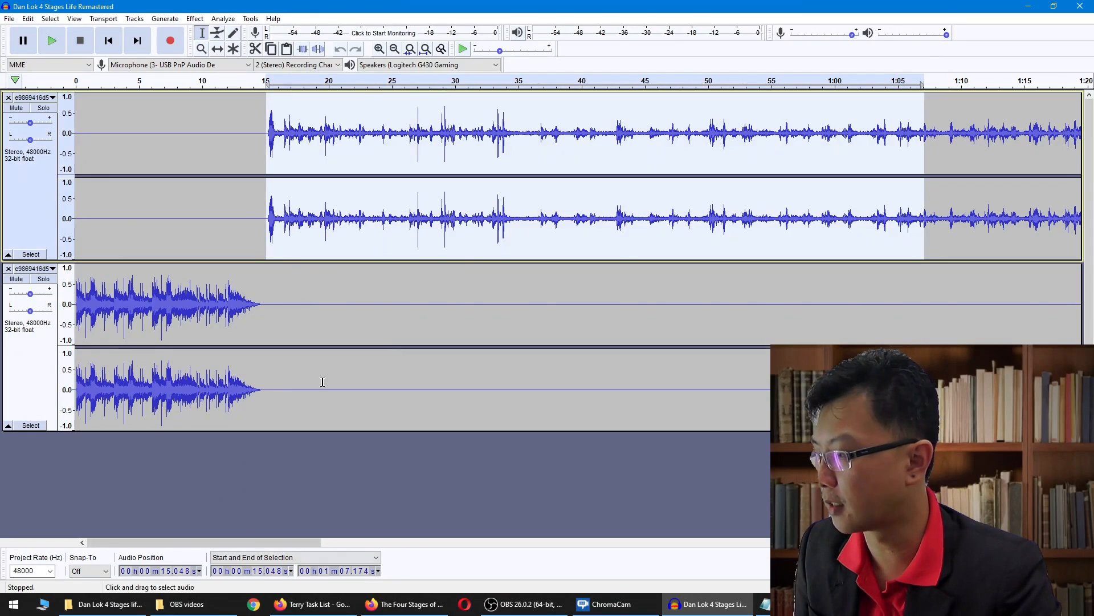
pyautogui.hotkey('ctrl', '3')
pyautogui.hotkey('ctrl', '3')
pyautogui.hotkey('ctrl', '3')
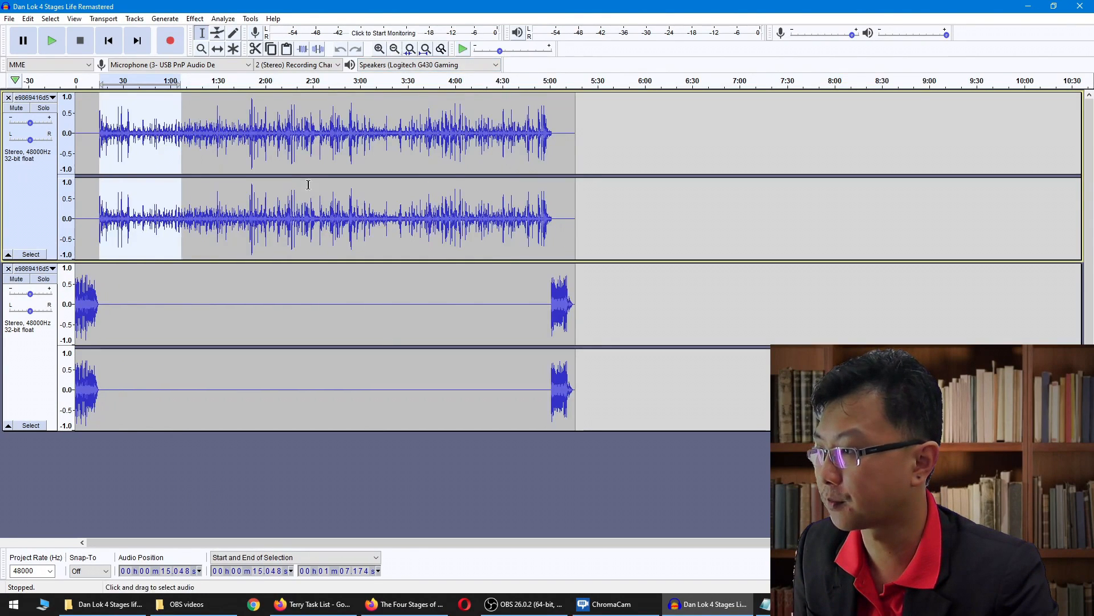
pyautogui.click(304, 186)
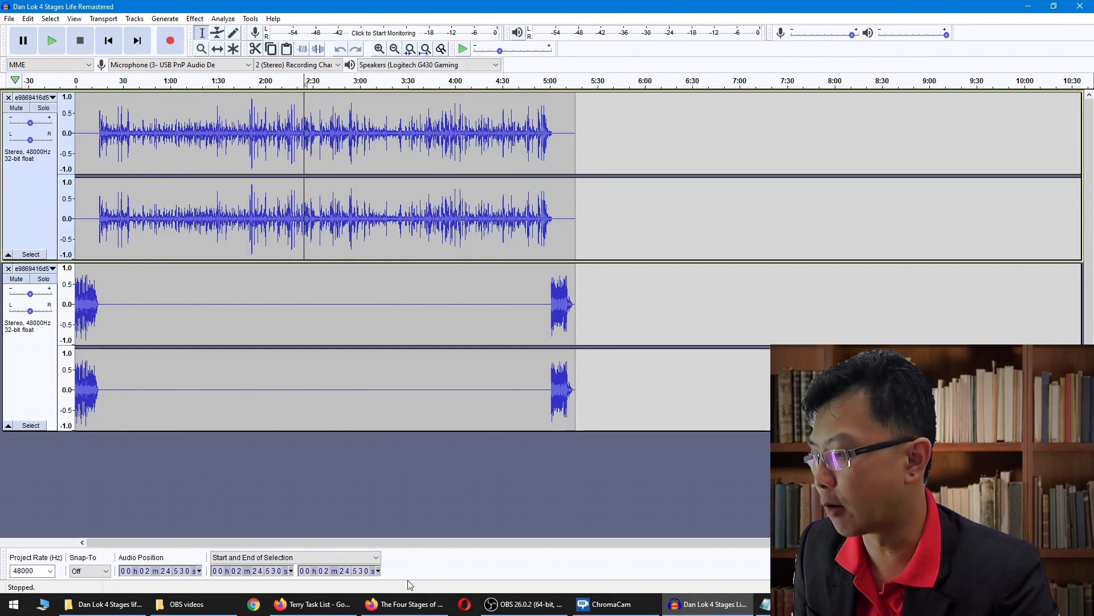
# Switch to the YouTube video and view its closing section, stopping at 5:08.
pyautogui.click(404, 603)
pyautogui.click(743, 475)
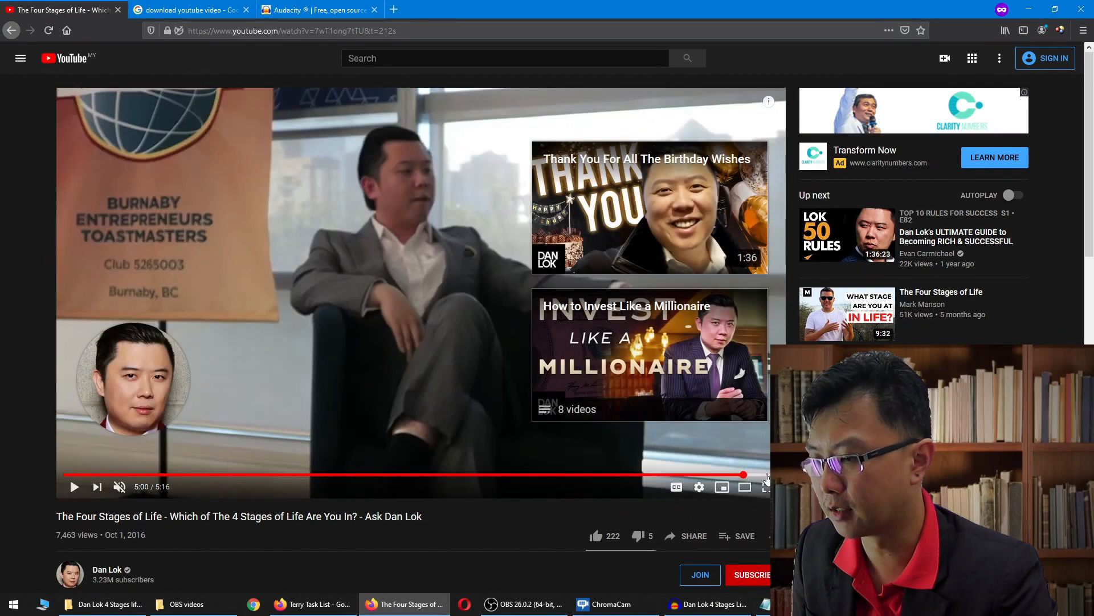
pyautogui.click(758, 474)
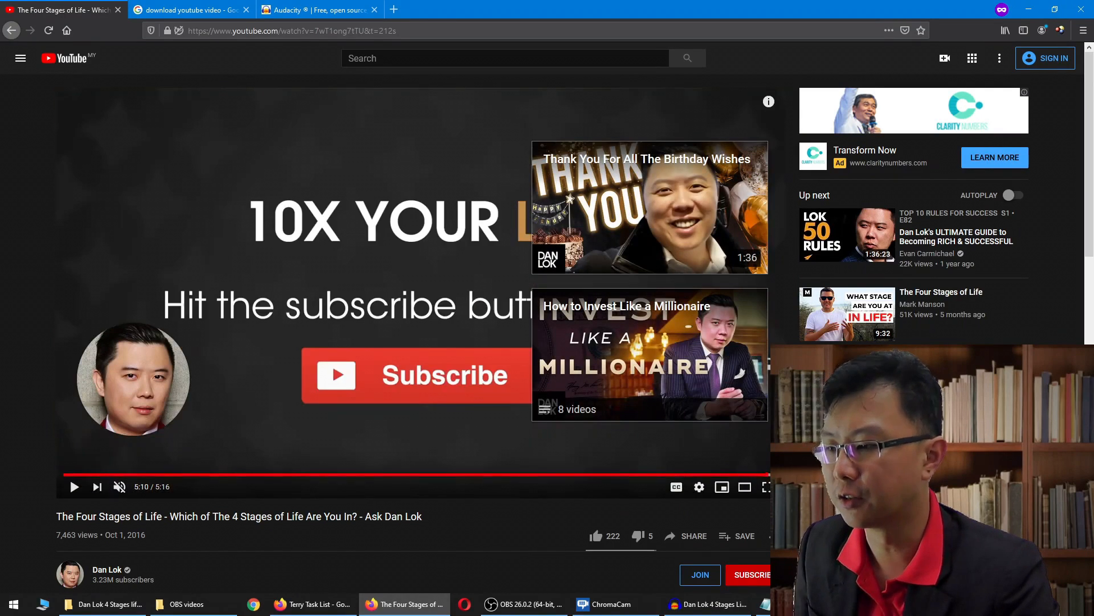
pyautogui.click(753, 473)
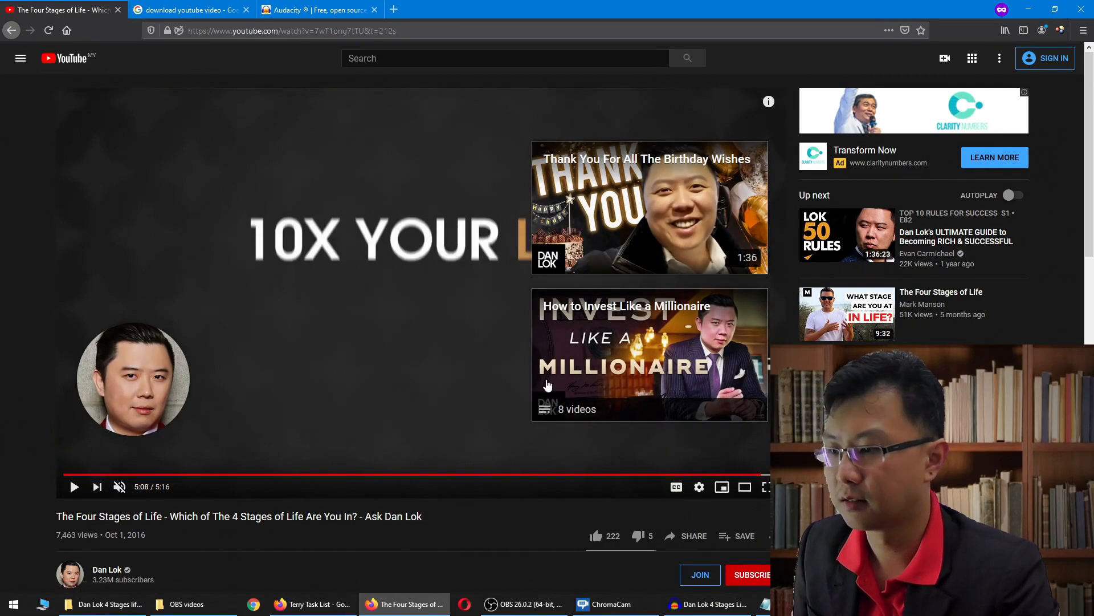
# Switch to Audacity and highlight the whole speech section on the upper track, from about 15 s to 5:02.
pyautogui.hotkey('alt', 'Tab')
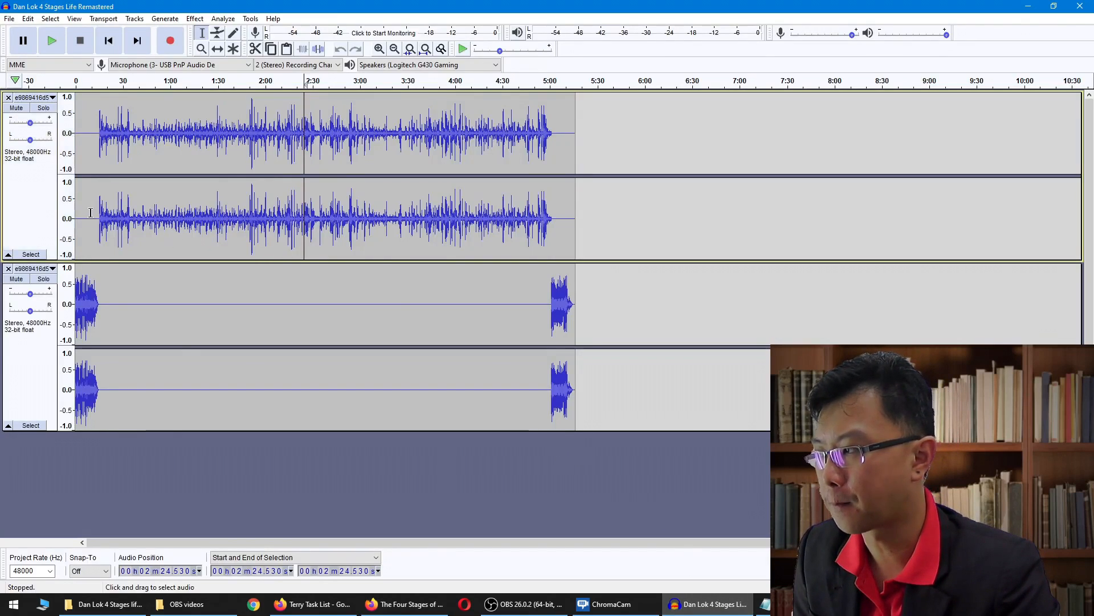
pyautogui.moveTo(99, 213); pyautogui.dragTo(552, 230)
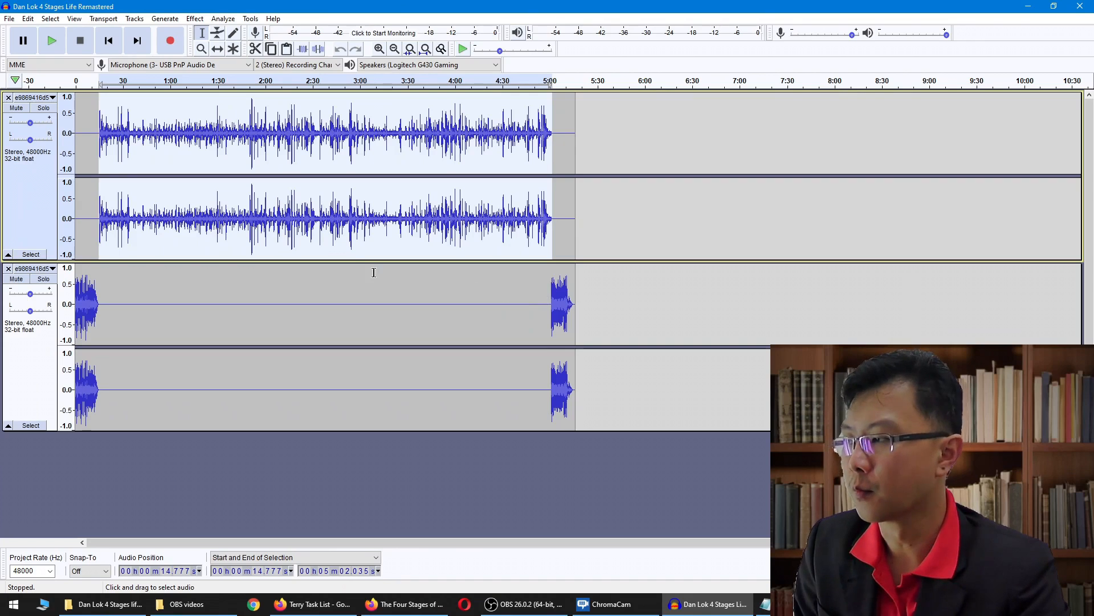
pyautogui.click(312, 326)
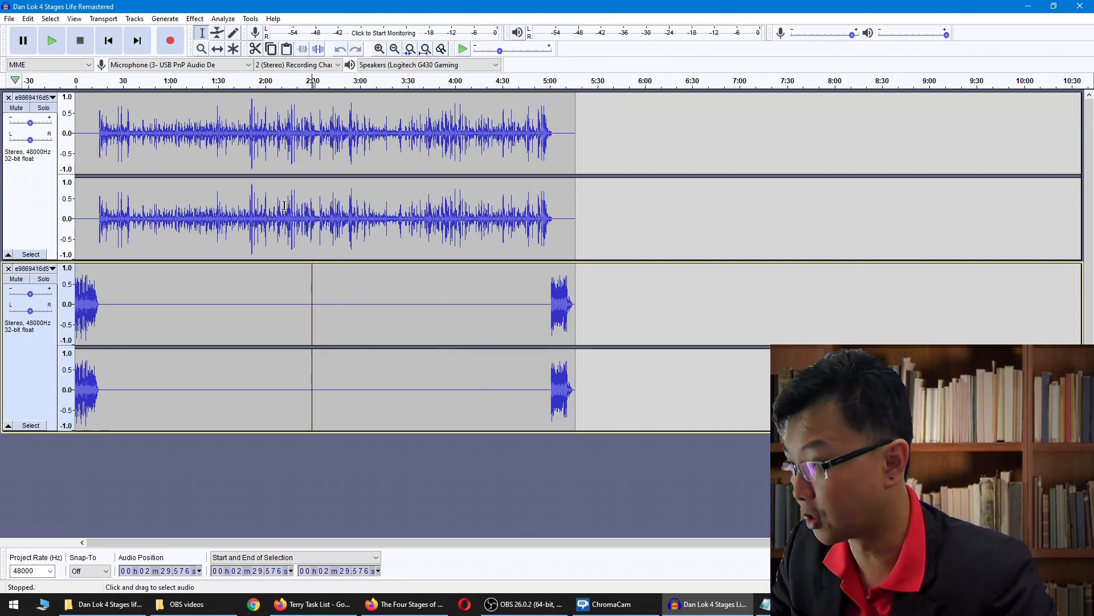
# Create a new empty Audacity project and open the Dan Lok 4 Stages life Remastered folder.
pyautogui.click(10, 19)
pyautogui.click(22, 32)
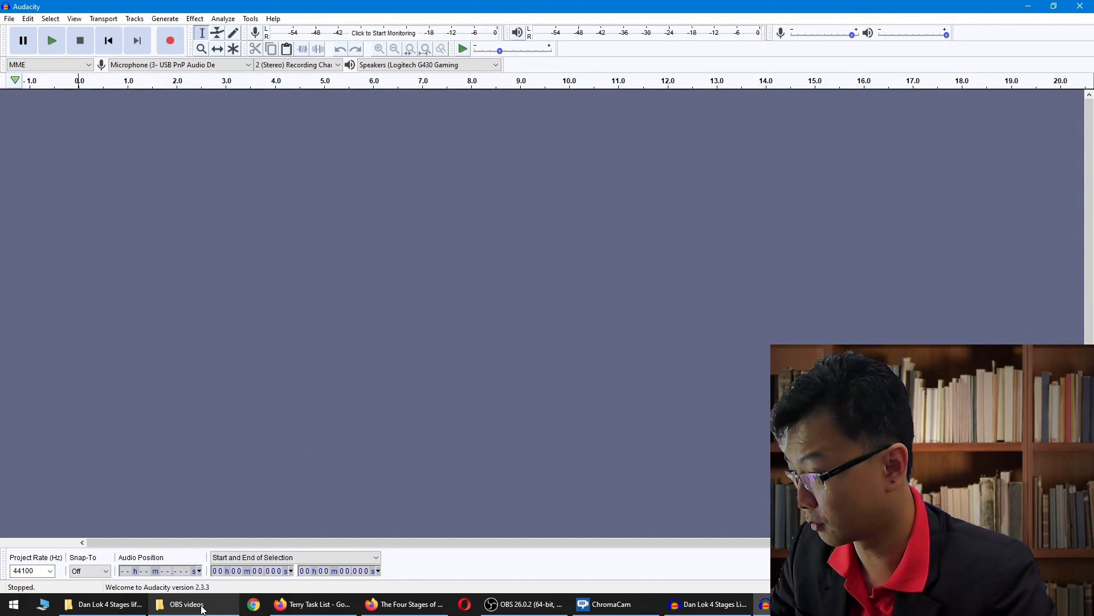
pyautogui.click(106, 604)
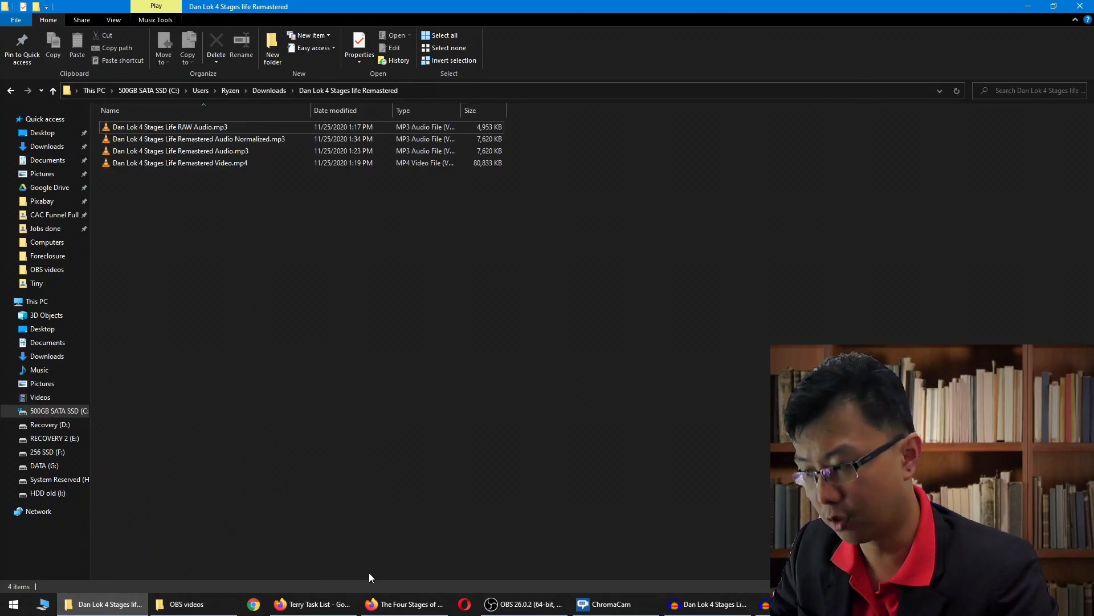
# Switch to the YouTube video in Firefox and copy its share link.
pyautogui.moveTo(399, 605)
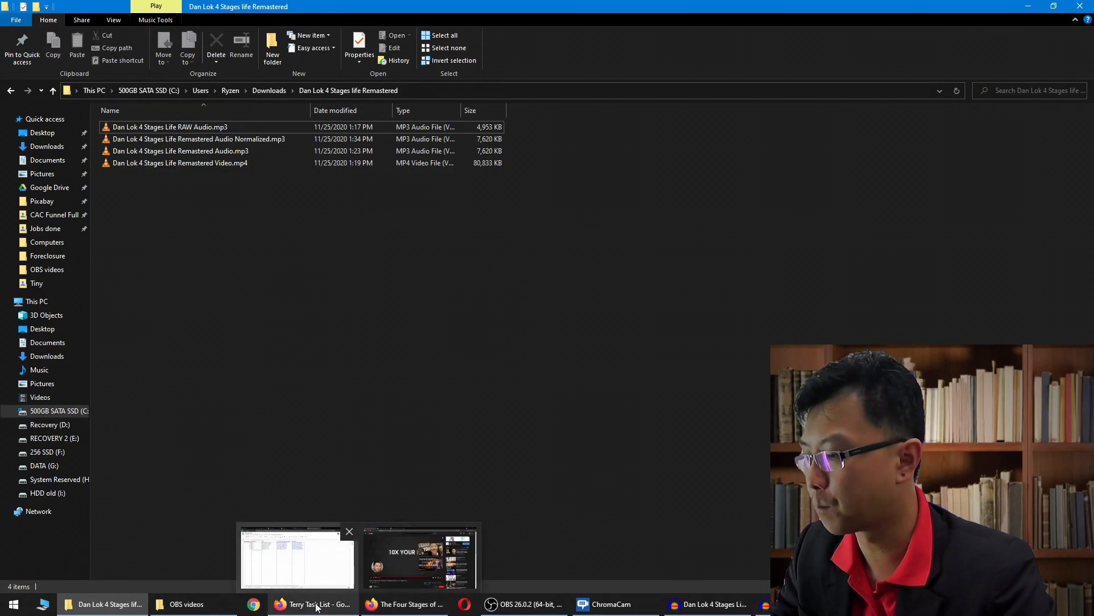
pyautogui.click(420, 557)
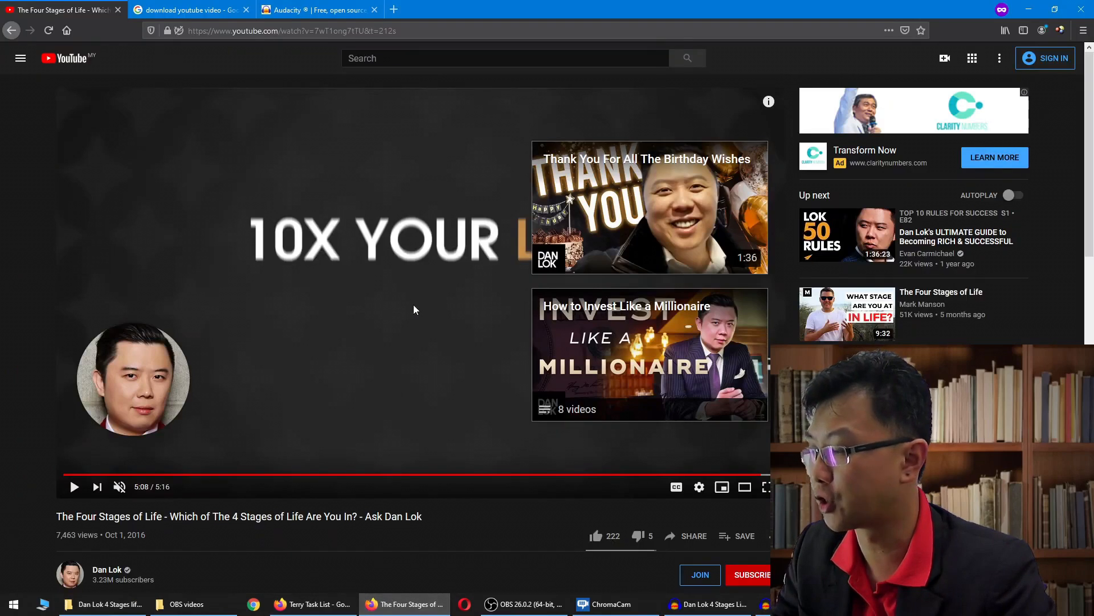
pyautogui.click(690, 536)
pyautogui.click(656, 340)
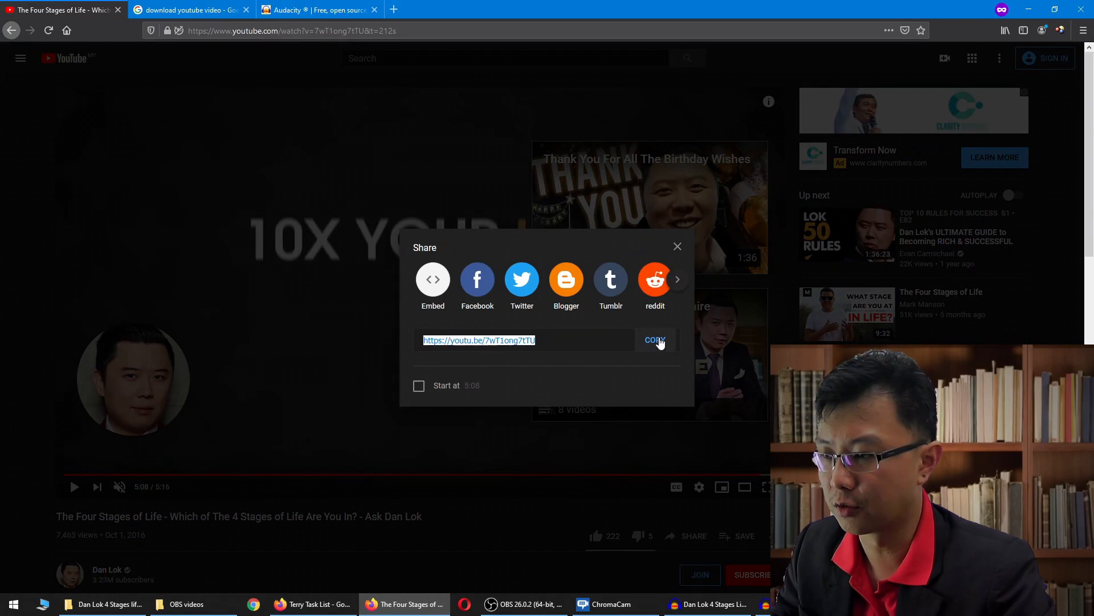
pyautogui.click(677, 246)
# Open the y2mate.guru downloader from the Google results and paste the copied video link into it.
pyautogui.click(171, 10)
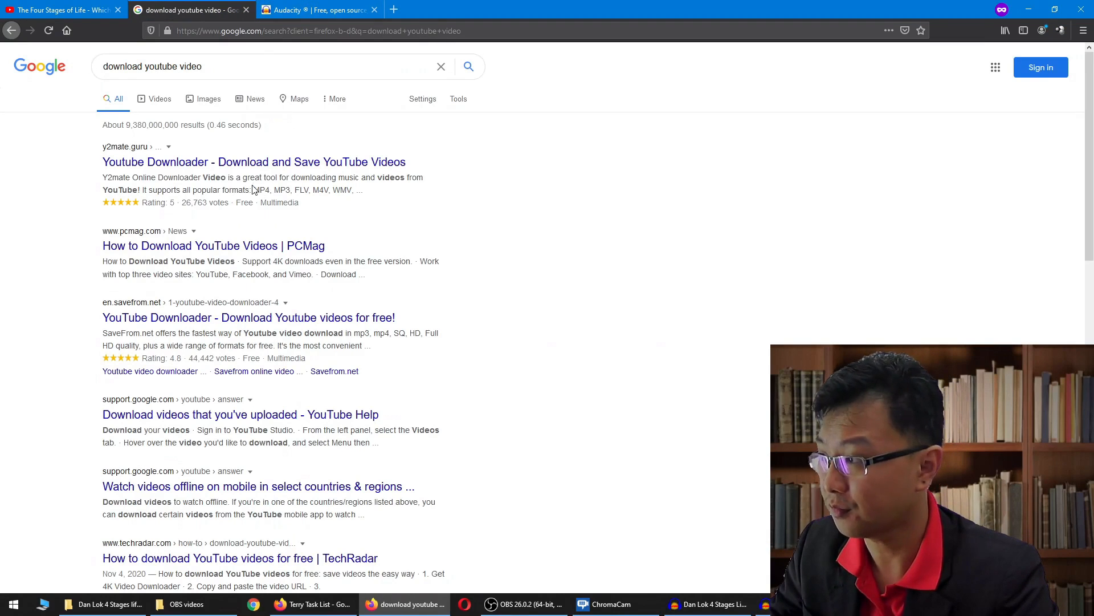
pyautogui.click(294, 164)
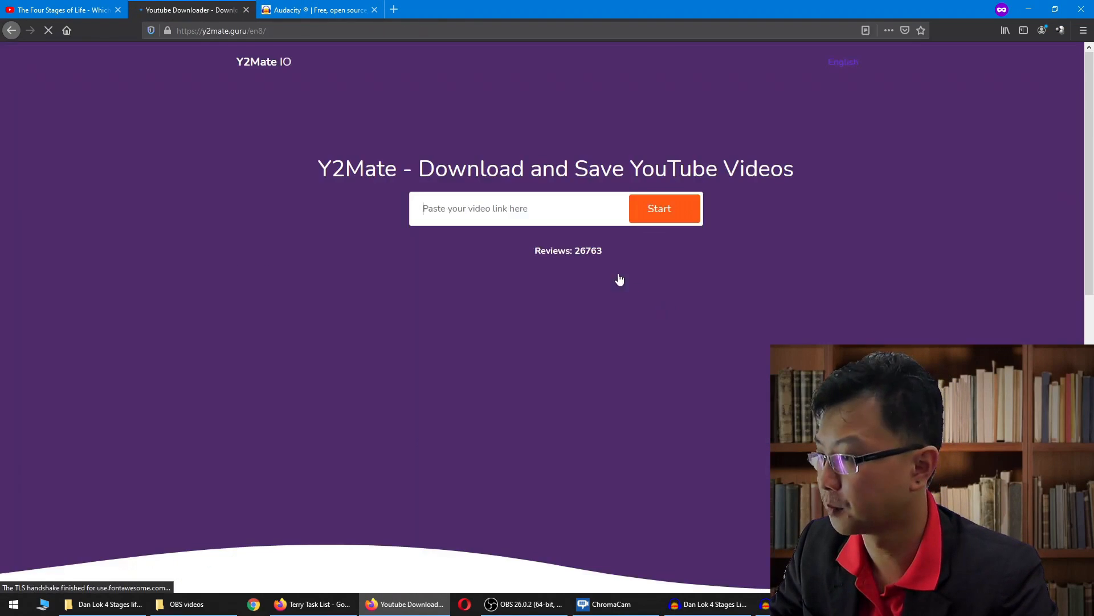
pyautogui.rightClick(543, 208)
pyautogui.click(593, 259)
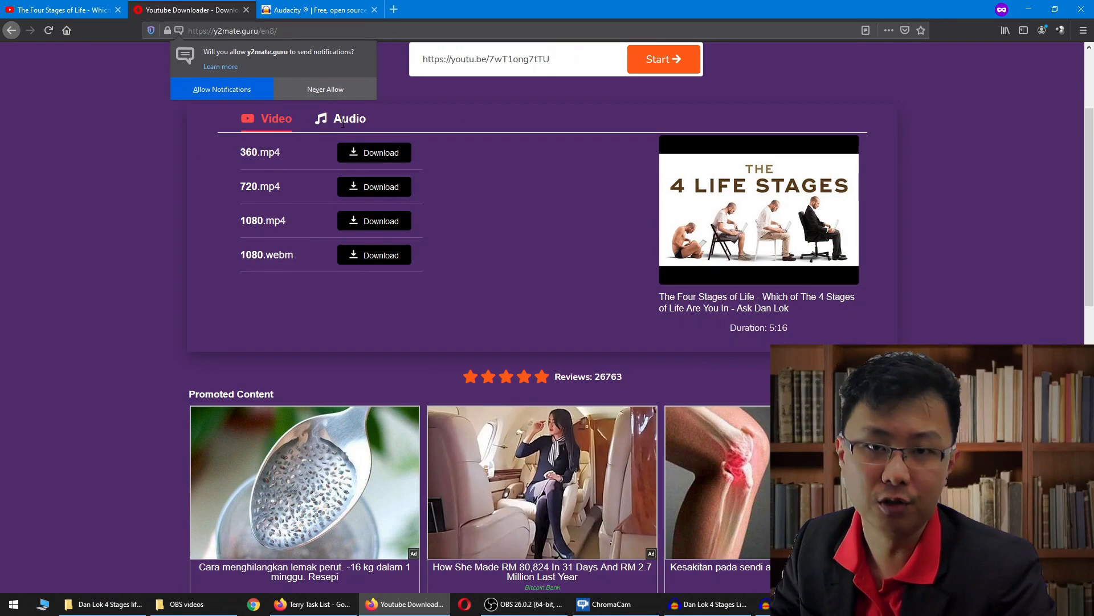
# Look over the remastered audio folder and the OBS videos folder, and view the Audacity website.
pyautogui.click(102, 603)
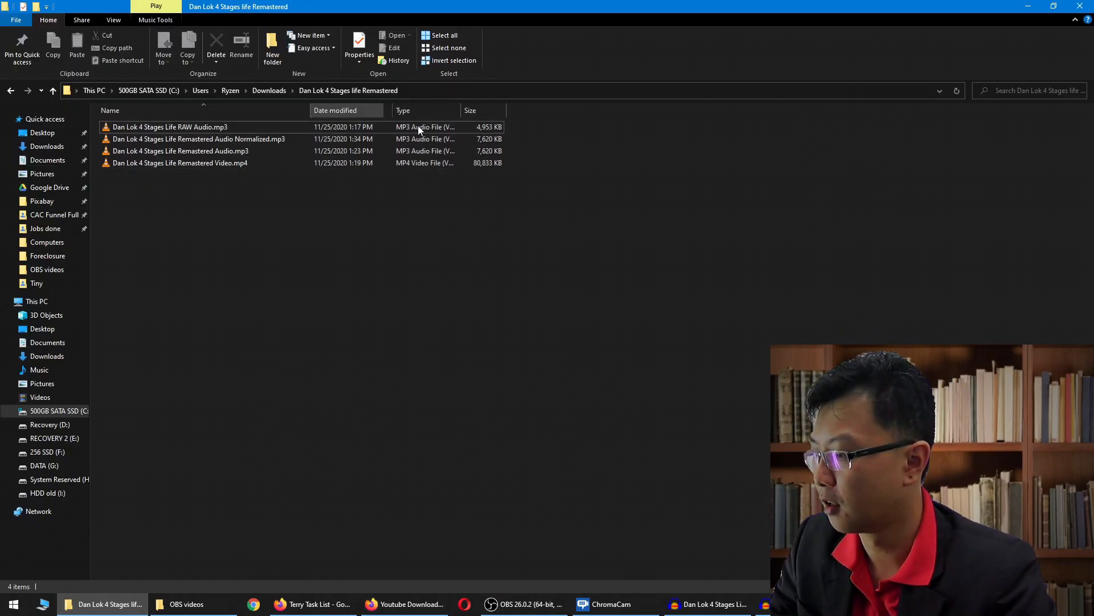
pyautogui.click(186, 604)
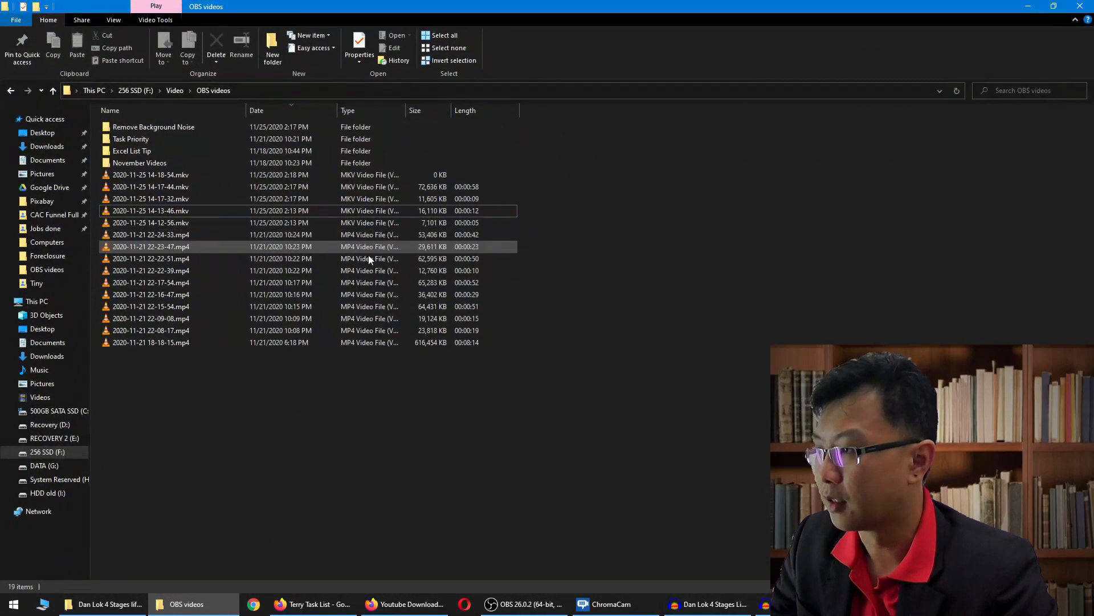
pyautogui.click(405, 604)
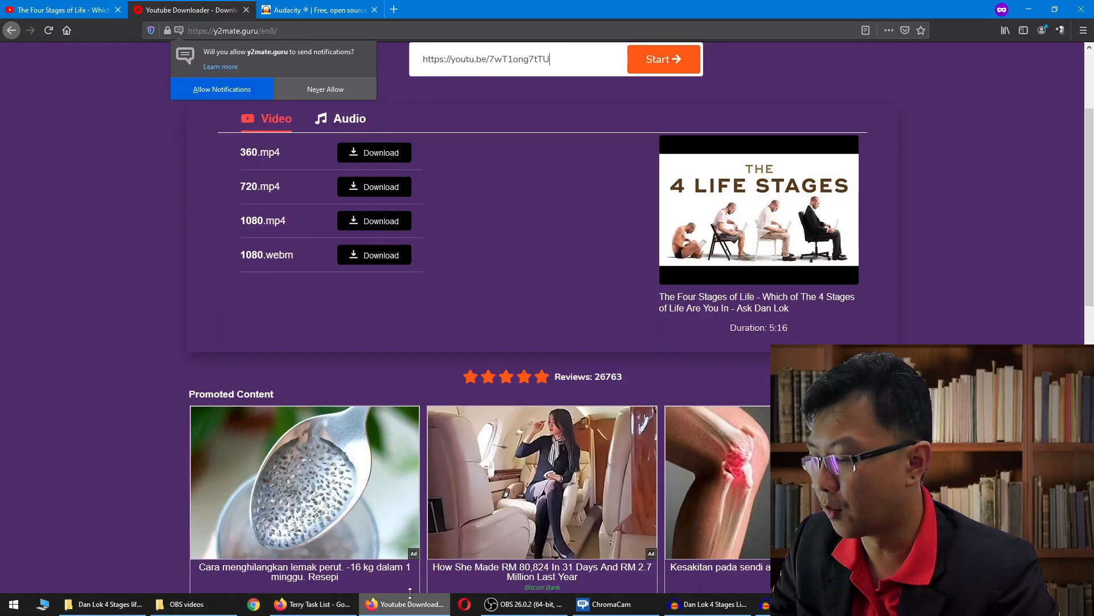
pyautogui.click(312, 14)
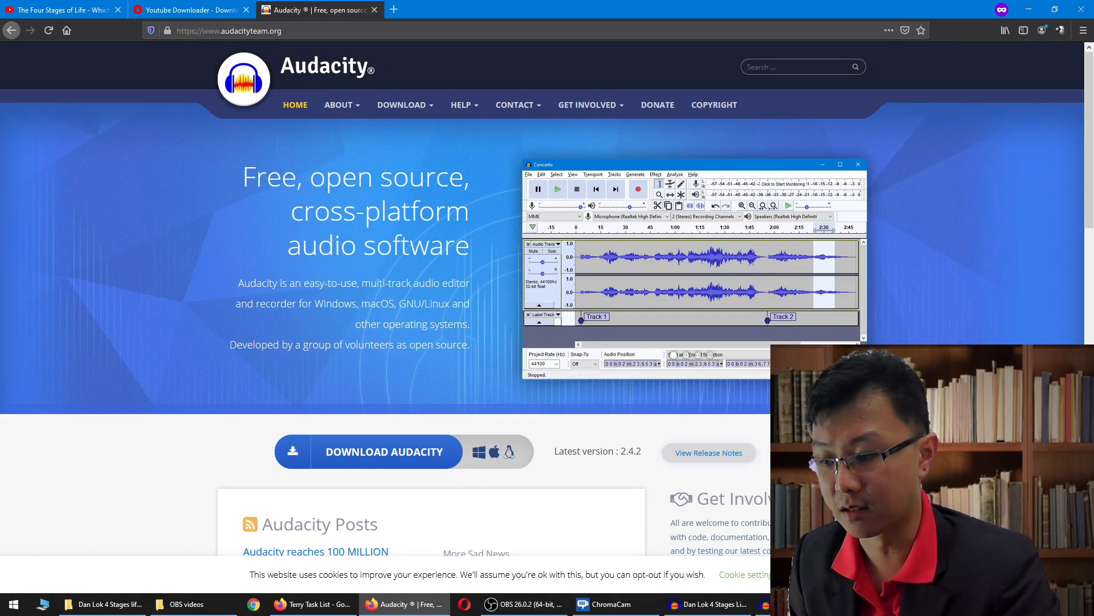
# Import Dan Lok 4 Stages Life RAW Audio.mp3 from its folder into the empty Audacity project.
pyautogui.click(792, 604)
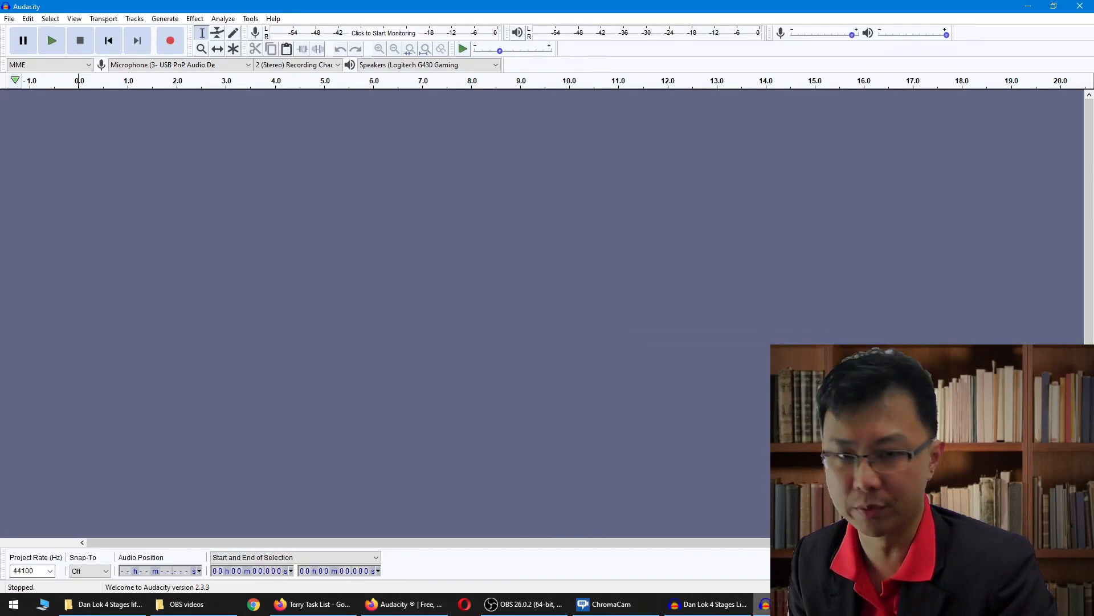
pyautogui.click(183, 613)
pyautogui.click(108, 605)
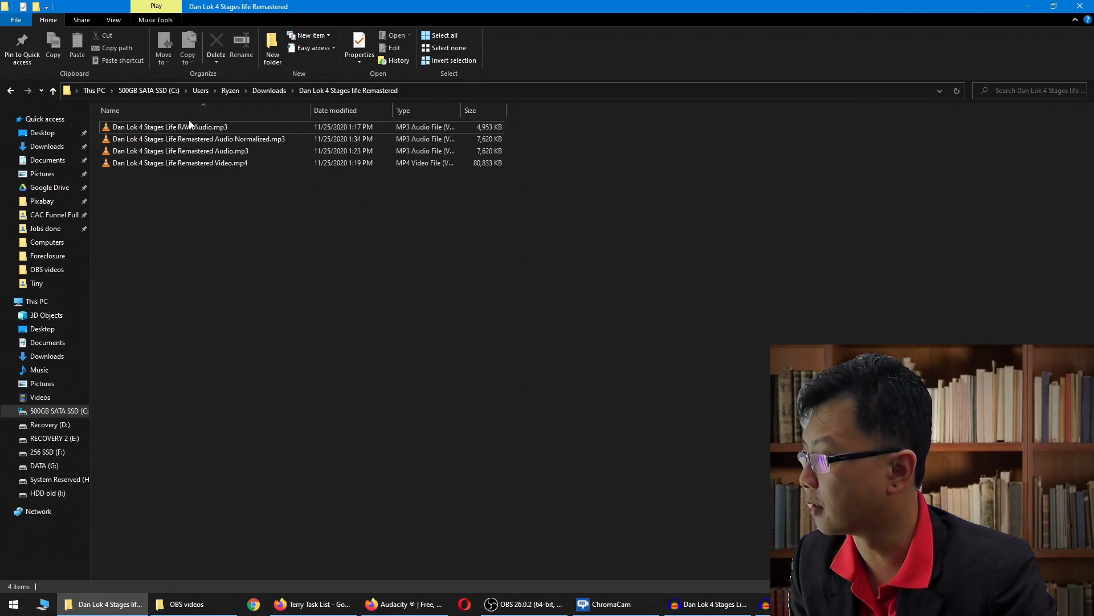
pyautogui.click(154, 126)
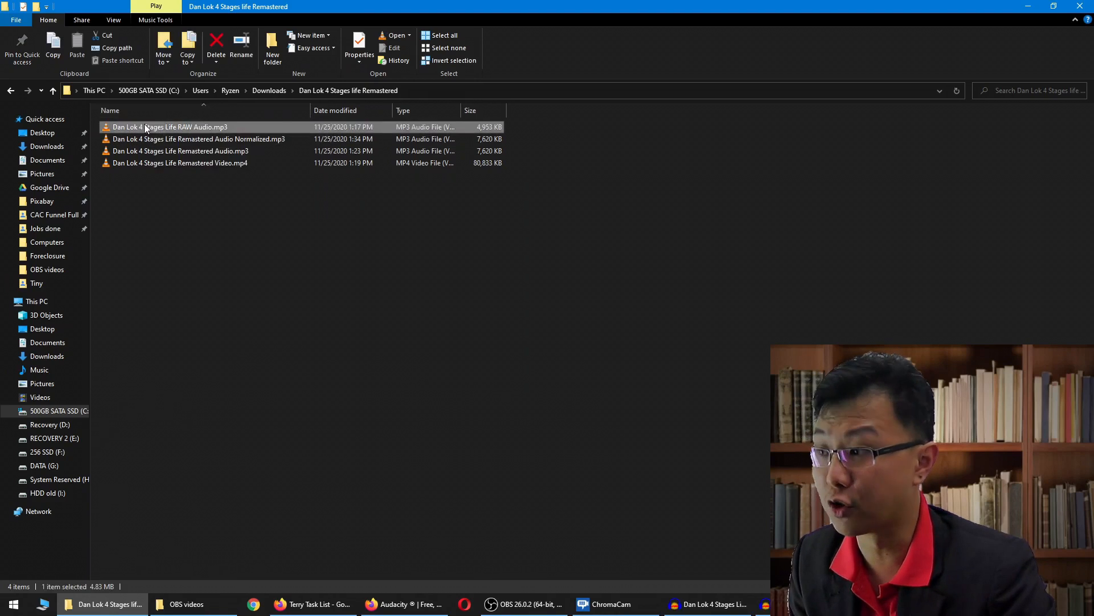
pyautogui.moveTo(154, 127); pyautogui.dragTo(555, 319)
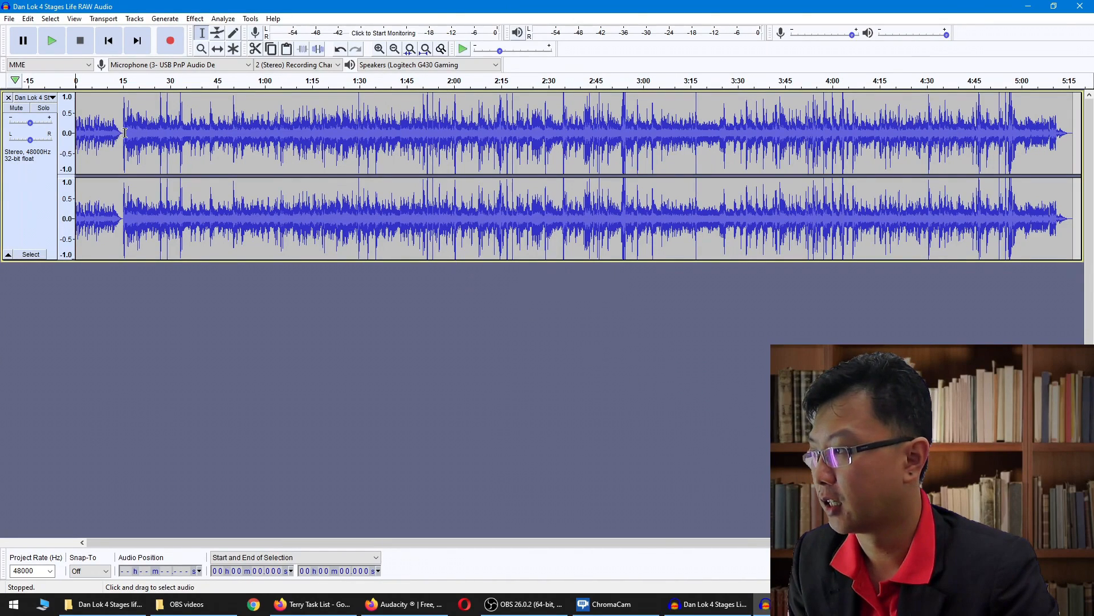
# Select the intro music on the imported track, from about 1.5 s to 15 s.
pyautogui.click(379, 49)
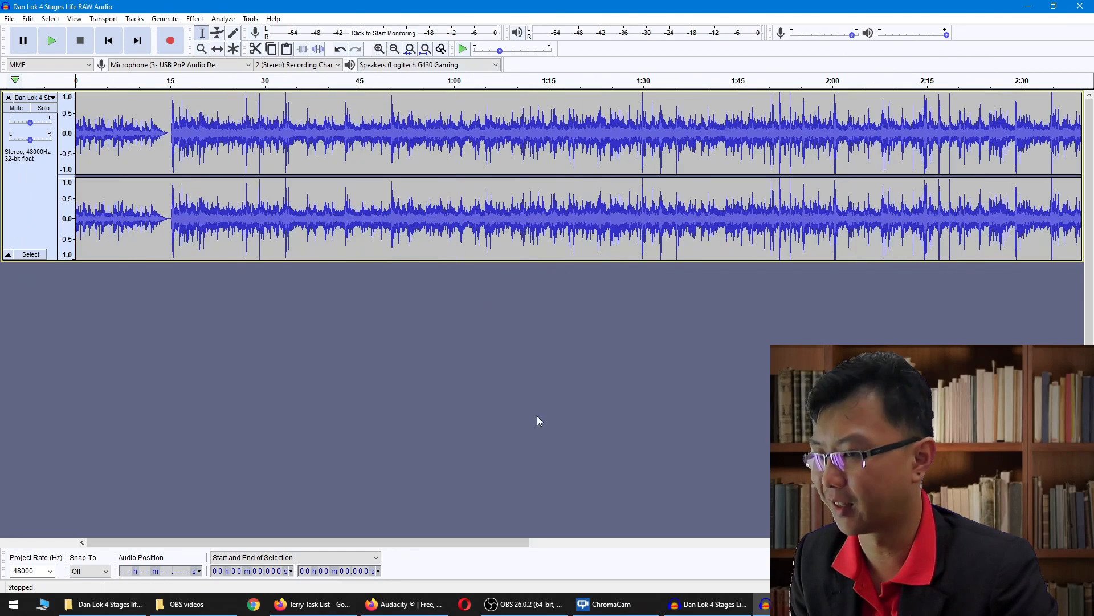
pyautogui.click(379, 48)
pyautogui.click(379, 48)
pyautogui.moveTo(454, 134); pyautogui.dragTo(112, 136)
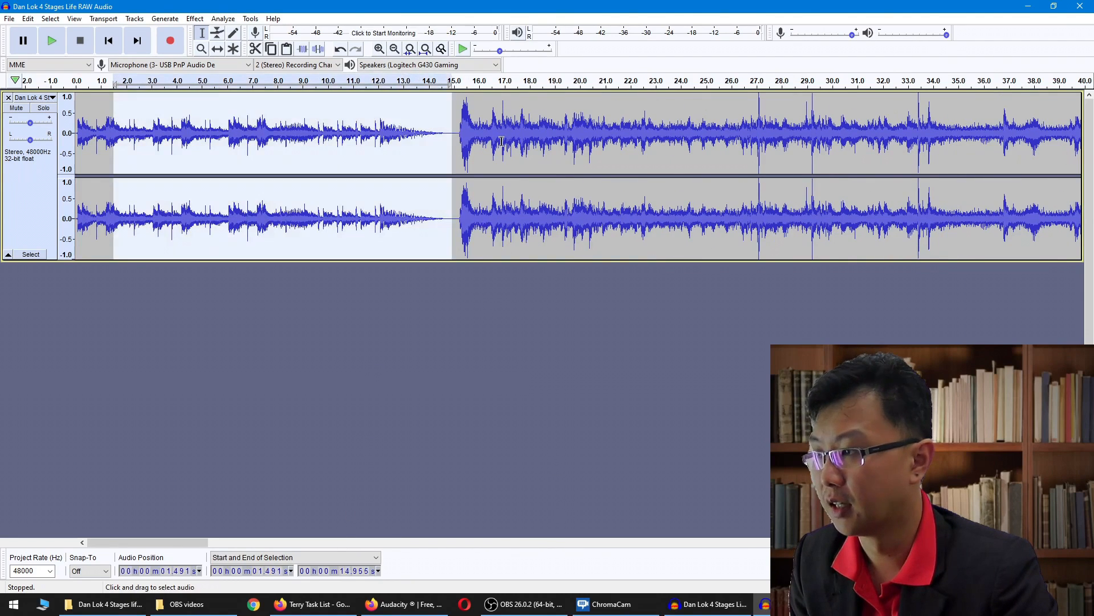
# Mark out the speech from about 15.2 s onward and the outro music from about 5:09 to 5:15 on the track.
pyautogui.click(463, 131)
pyautogui.moveTo(463, 131); pyautogui.dragTo(1093, 139)
pyautogui.moveTo(228, 542); pyautogui.dragTo(1091, 545)
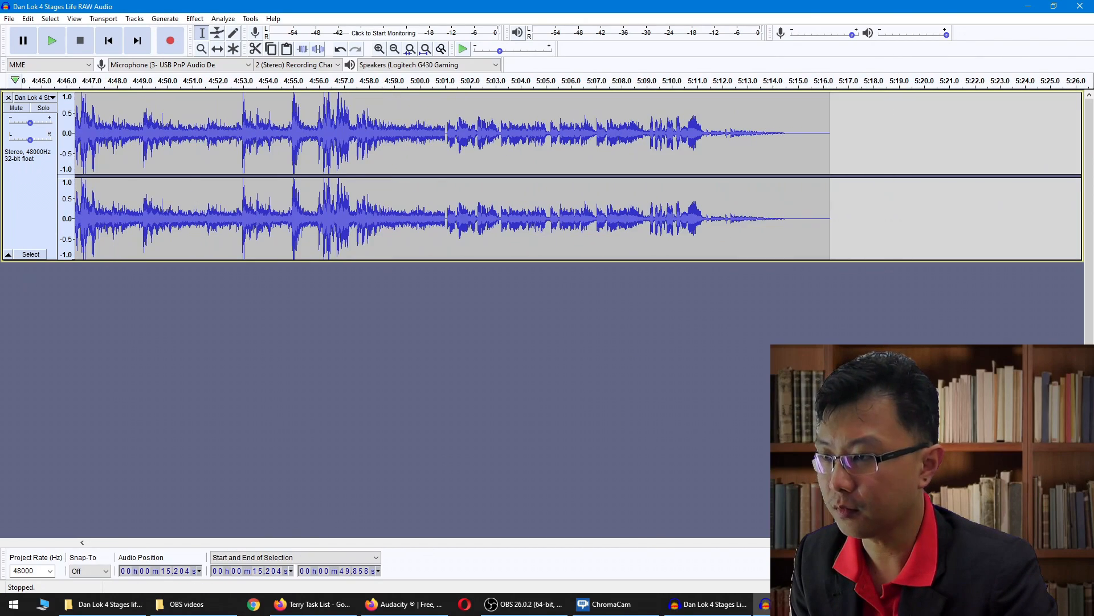
pyautogui.moveTo(647, 126); pyautogui.dragTo(807, 128)
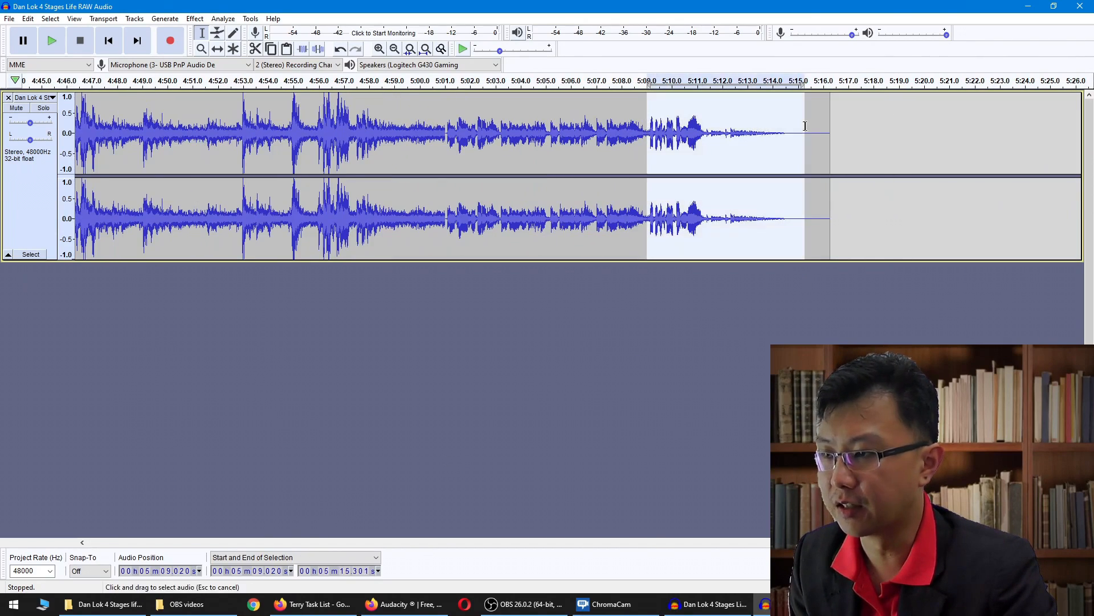
pyautogui.click(611, 125)
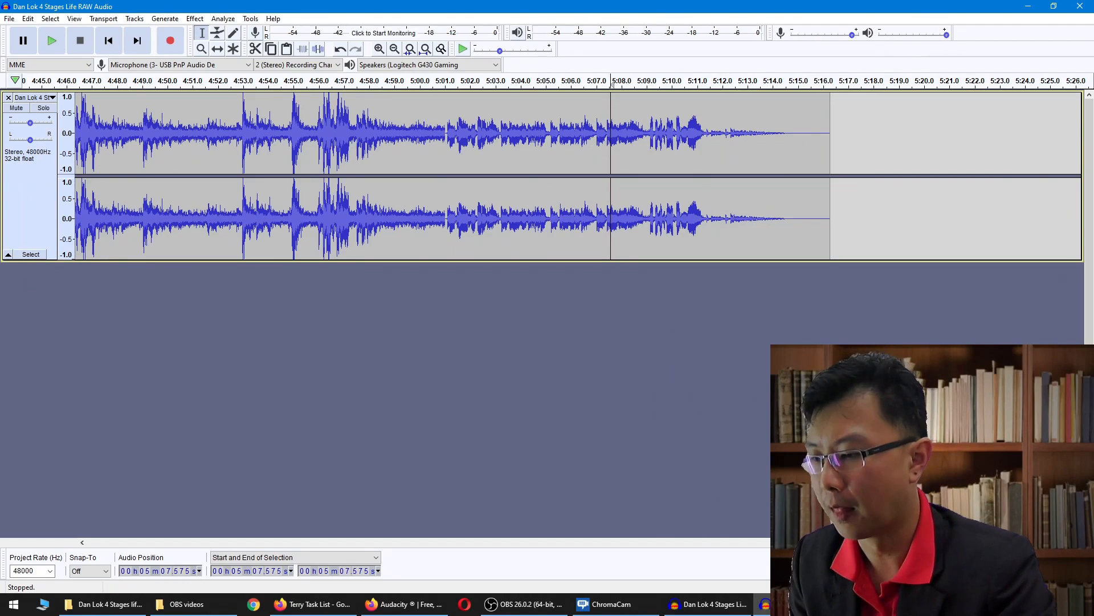
# Select the short noise-only gap near the start of the speech, from about 16.37 s to 16.47 s.
pyautogui.moveTo(964, 542); pyautogui.dragTo(129, 549)
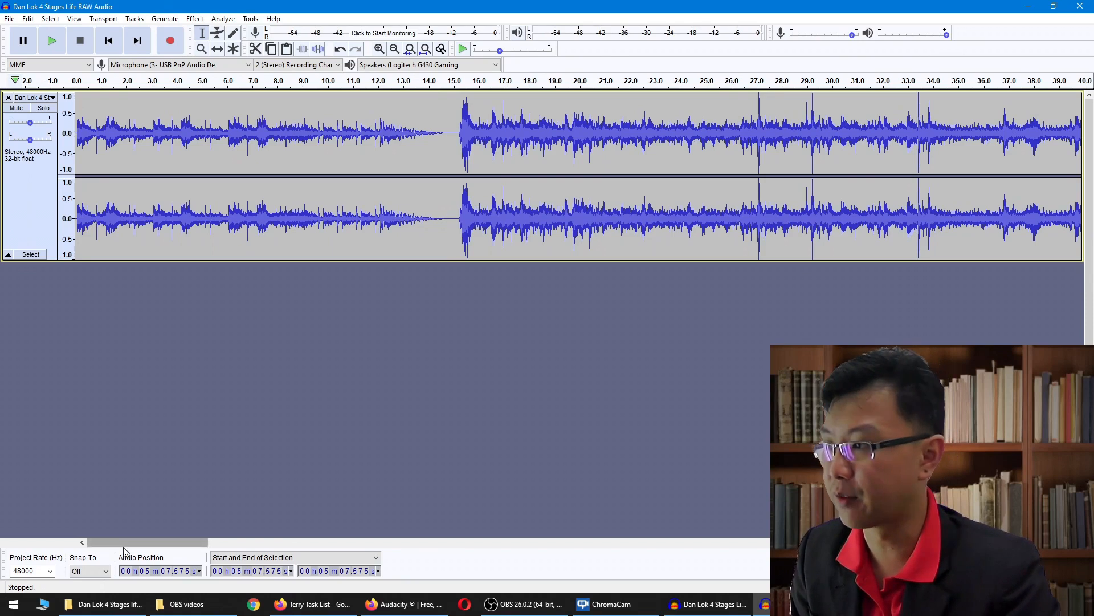
pyautogui.click(457, 131)
pyautogui.moveTo(457, 131); pyautogui.dragTo(551, 151)
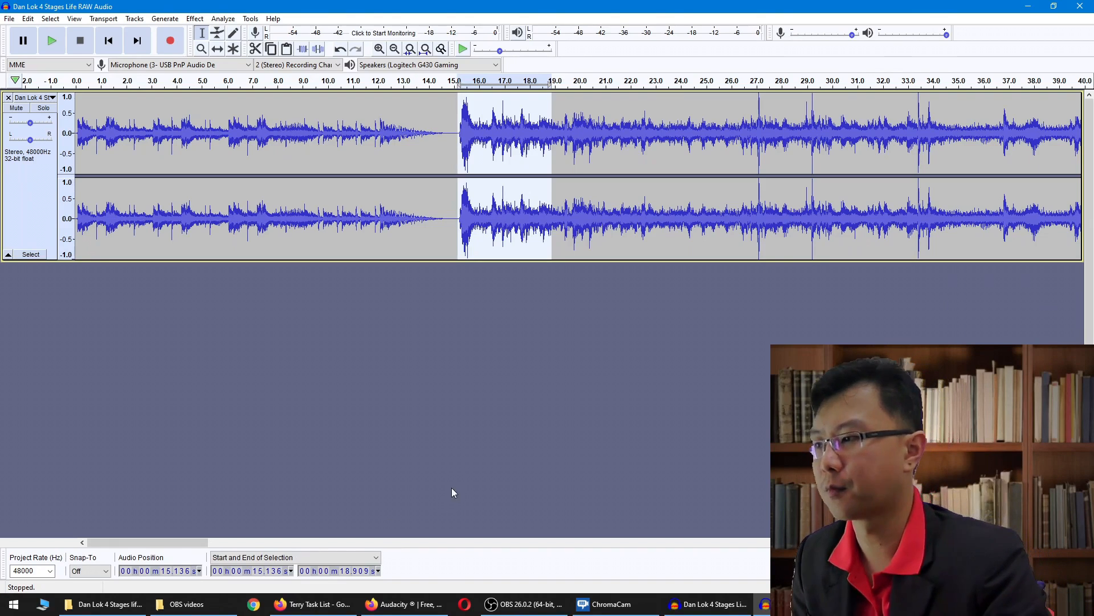
pyautogui.click(510, 135)
pyautogui.hotkey('ctrl', '1')
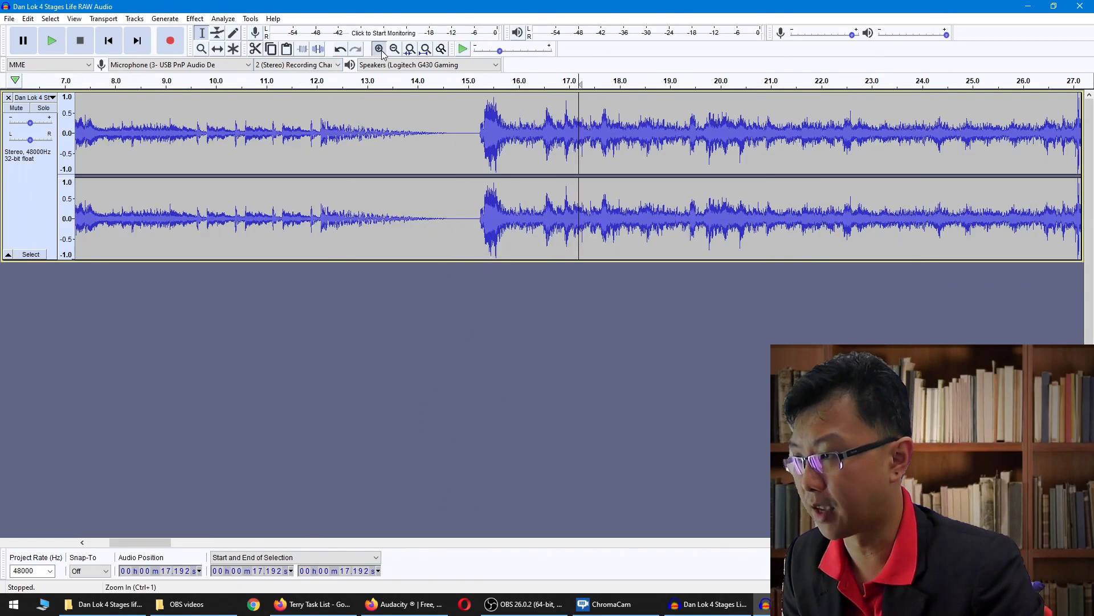
pyautogui.hotkey('ctrl', '1')
pyautogui.moveTo(497, 135); pyautogui.dragTo(507, 240)
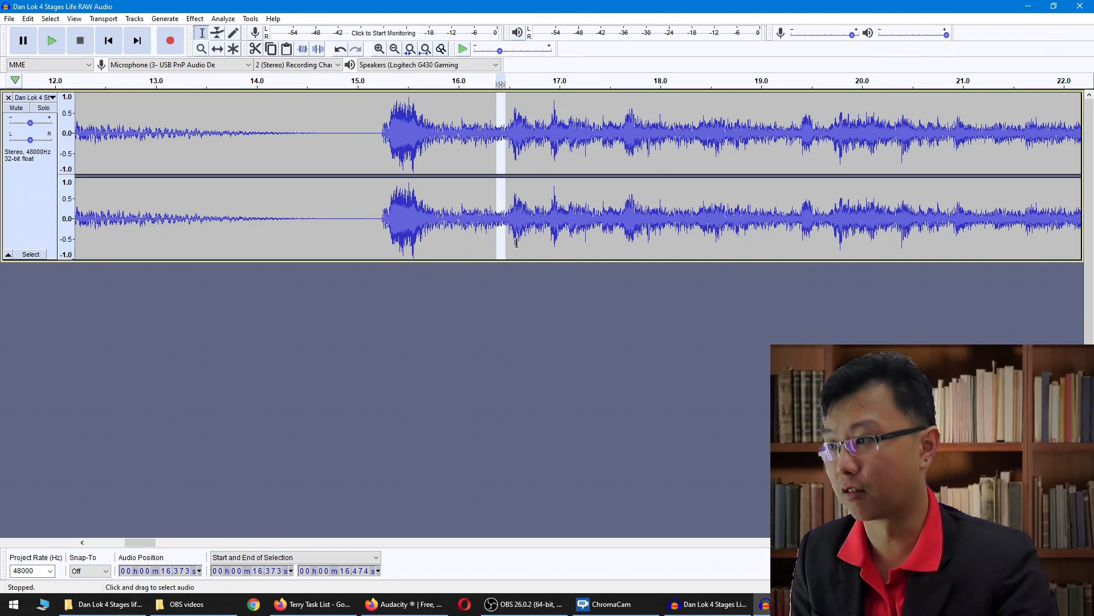
# Capture a noise profile from the selected gap with the Noise Reduction effect, and clear the selection.
pyautogui.click(176, 20)
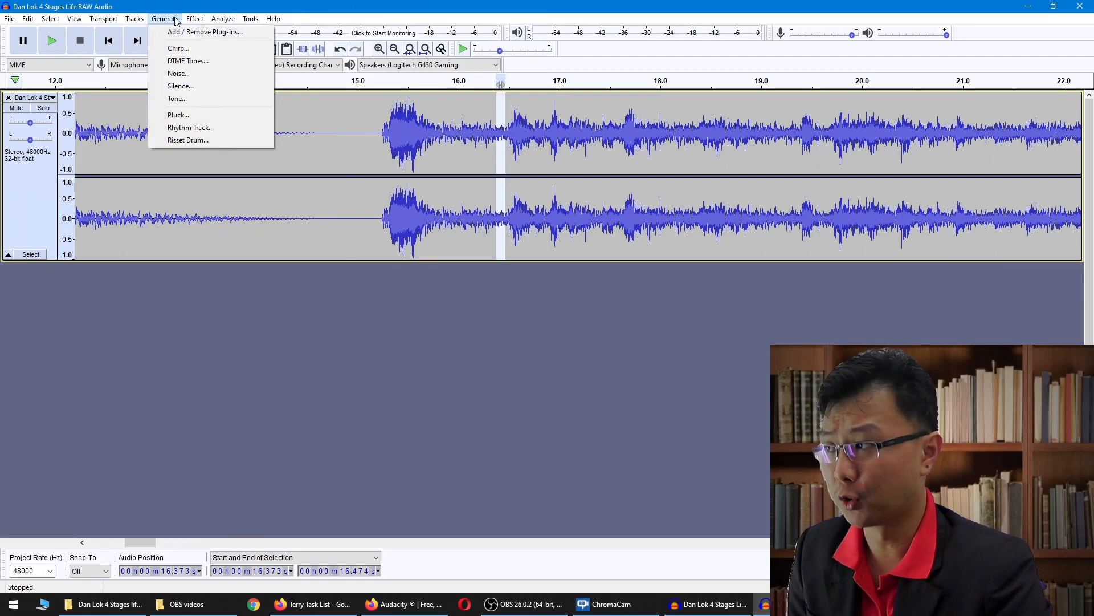
pyautogui.moveTo(195, 18)
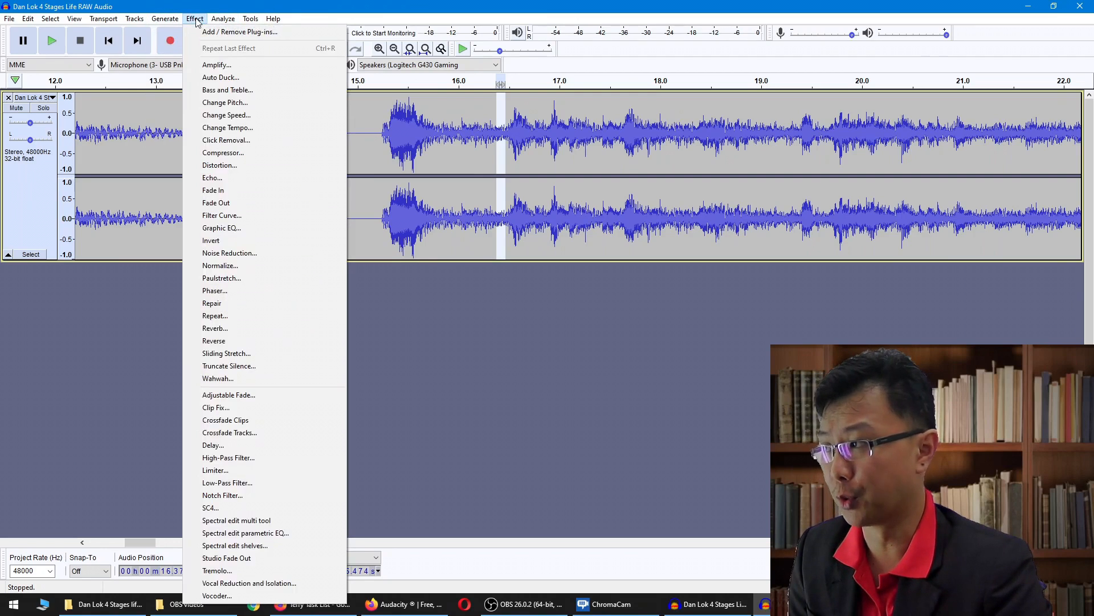
pyautogui.click(233, 257)
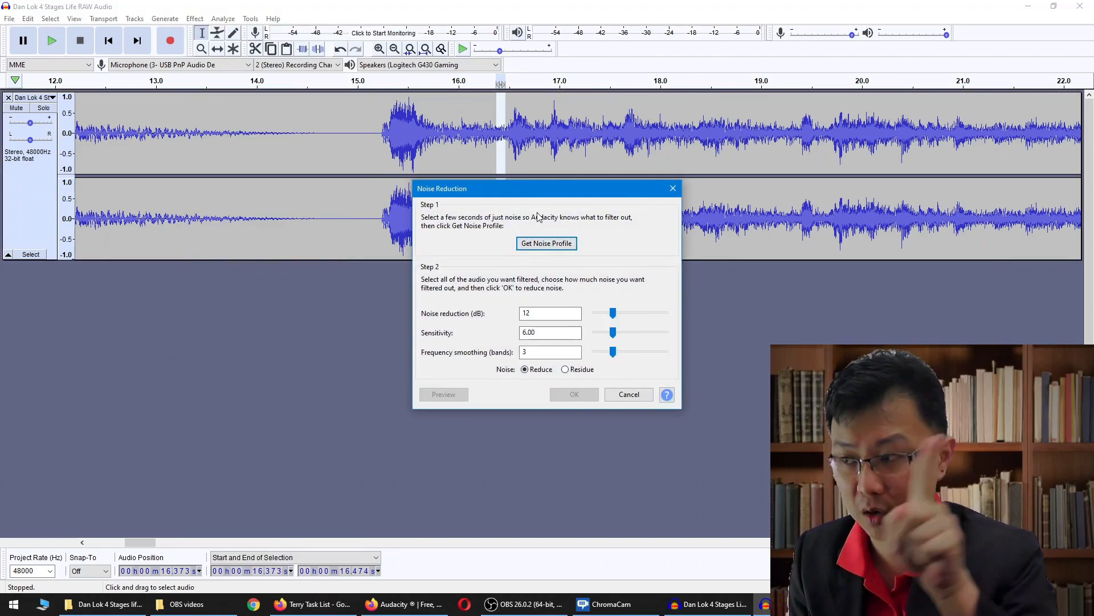
pyautogui.click(552, 245)
pyautogui.click(507, 187)
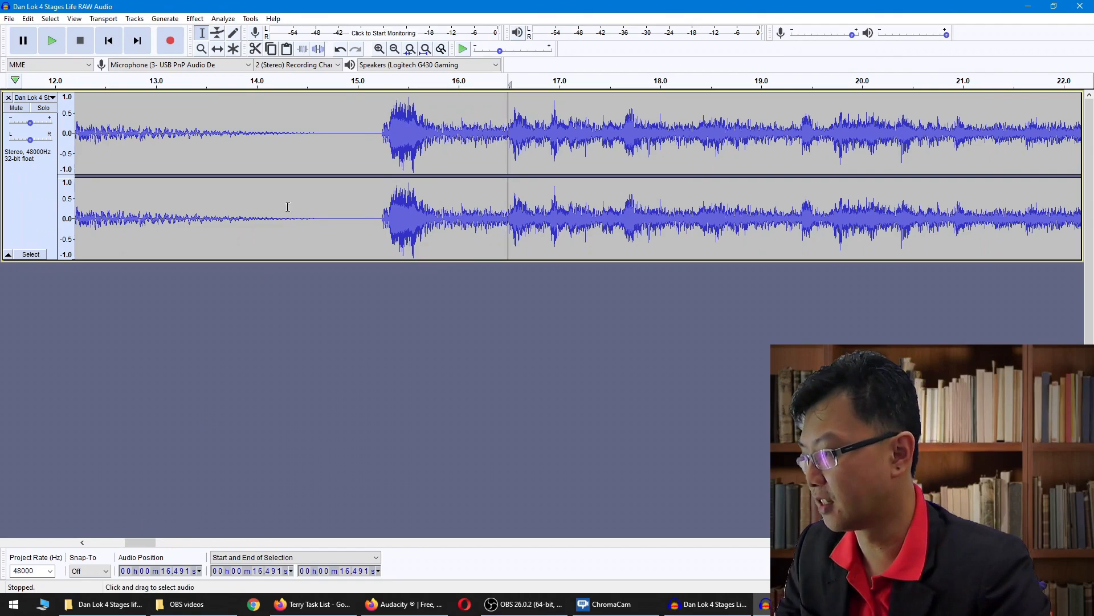
# Select the whole speech section between the intro and outro music, from about 15.5 s to 5:00.7.
pyautogui.click(395, 50)
pyautogui.click(395, 50)
pyautogui.click(395, 51)
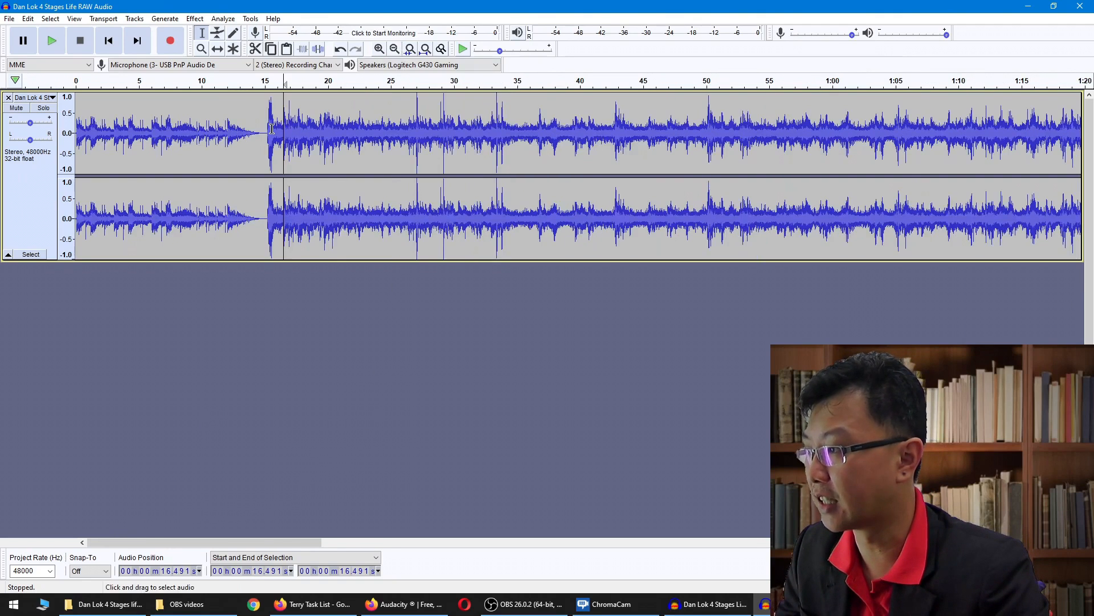
pyautogui.moveTo(268, 128); pyautogui.dragTo(1014, 161)
pyautogui.click(395, 49)
pyautogui.click(395, 49)
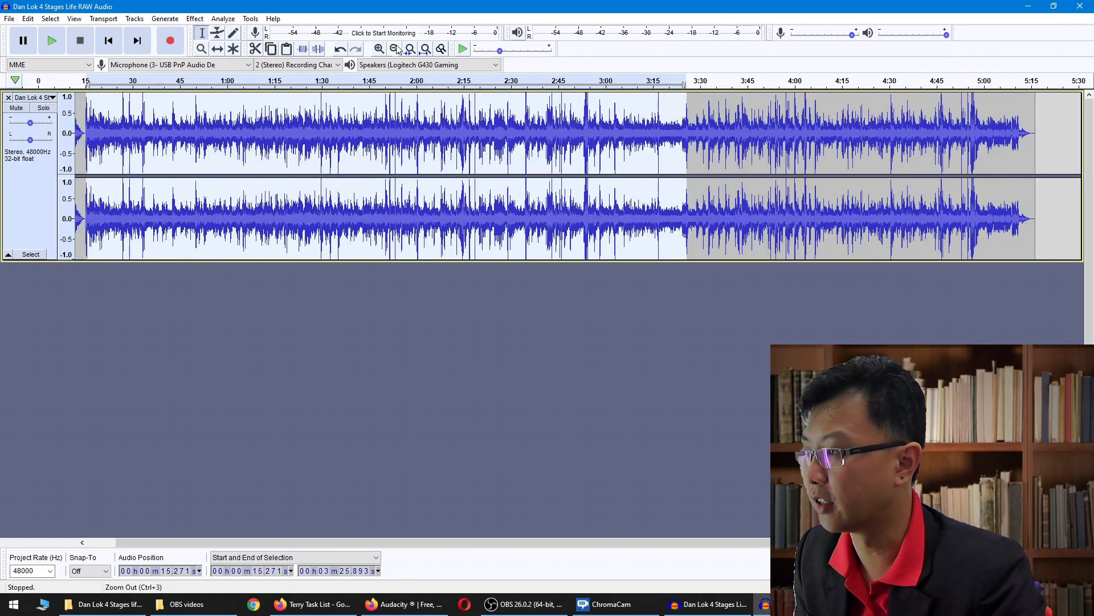
pyautogui.click(395, 49)
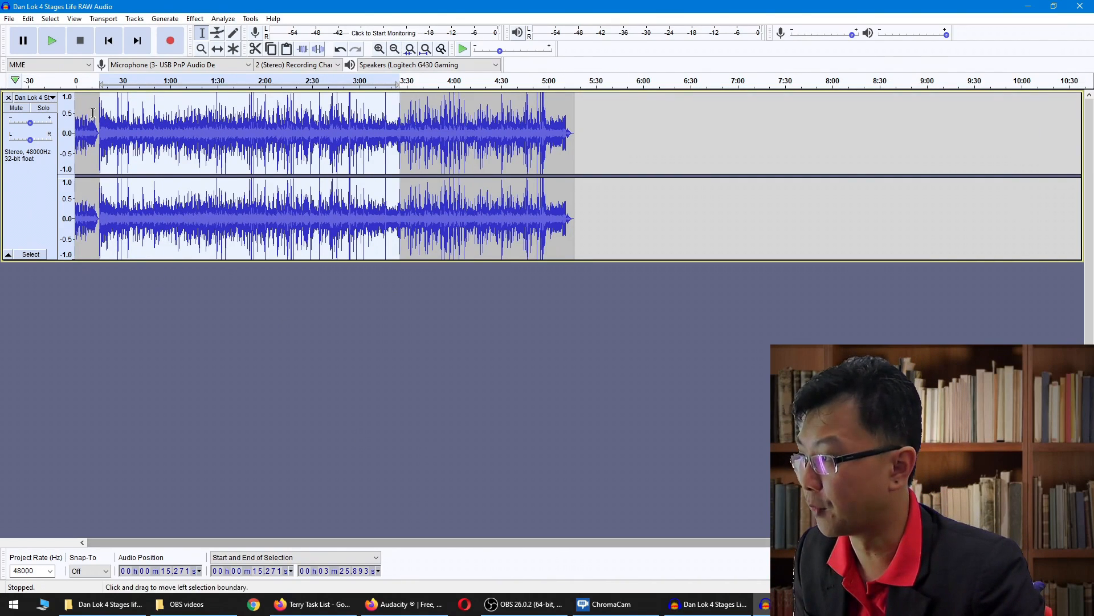
pyautogui.click(216, 148)
pyautogui.moveTo(101, 130); pyautogui.dragTo(549, 147)
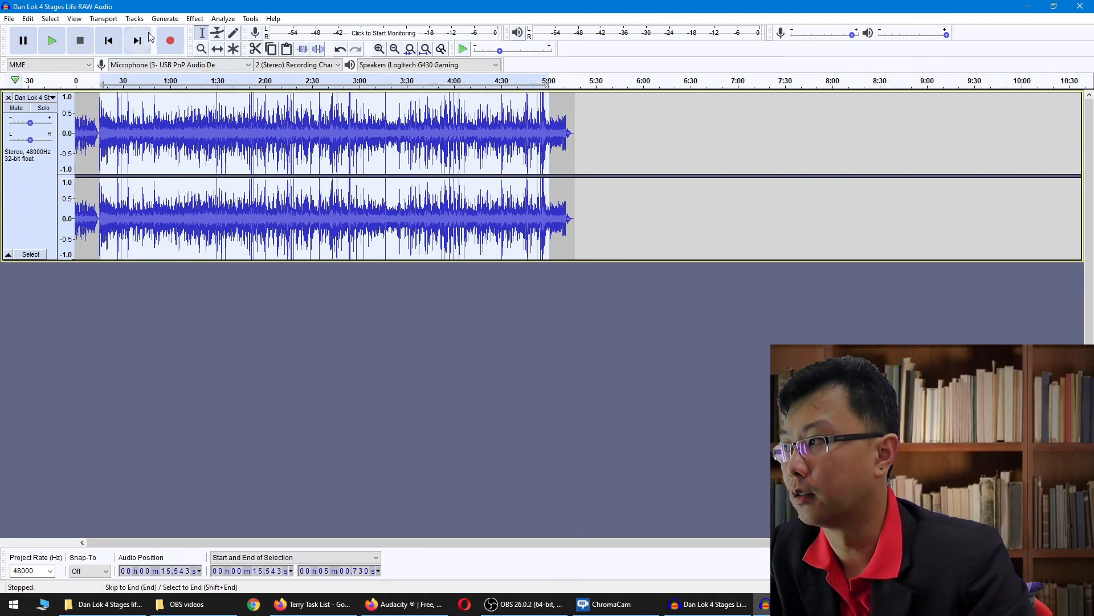
# Apply Noise Reduction to the selected speech with 12 dB reduction, sensitivity 6.00 and 3 frequency smoothing bands, and clear the selection.
pyautogui.click(163, 22)
pyautogui.moveTo(194, 18)
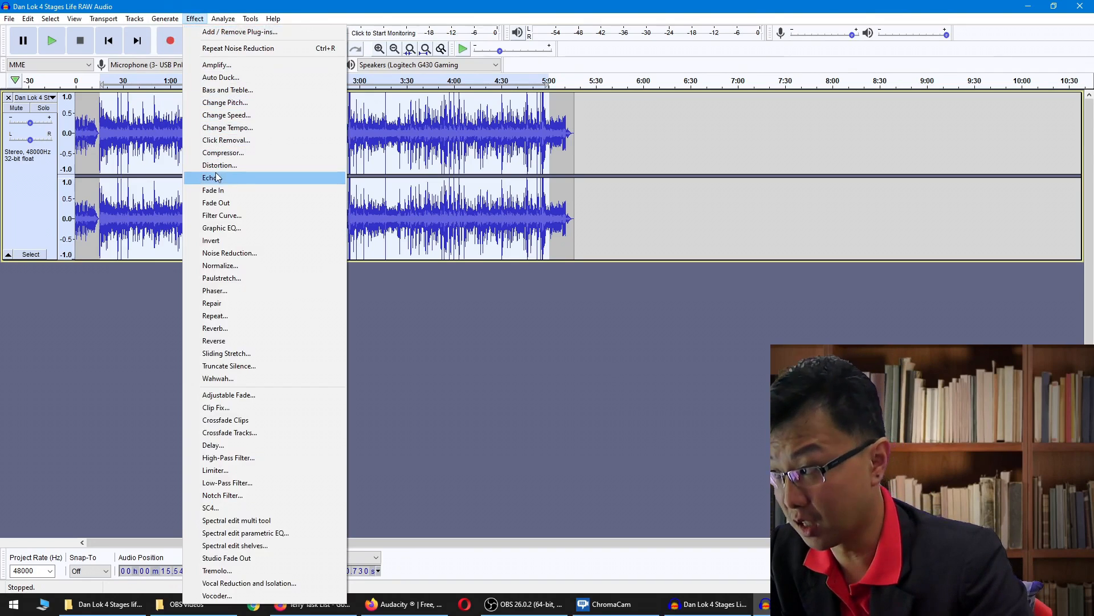
pyautogui.click(228, 253)
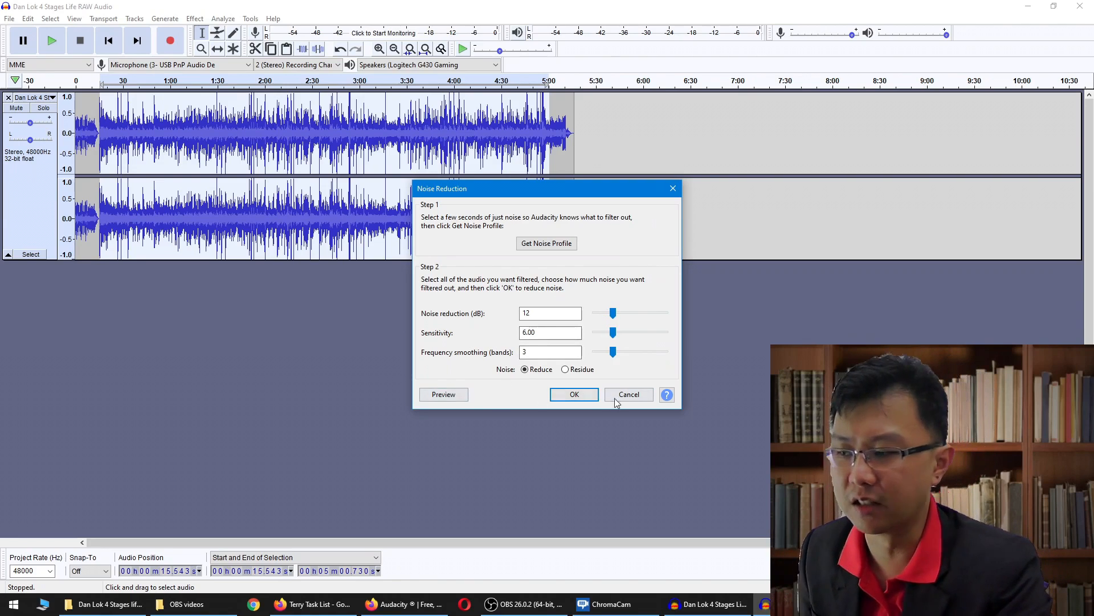
pyautogui.click(562, 398)
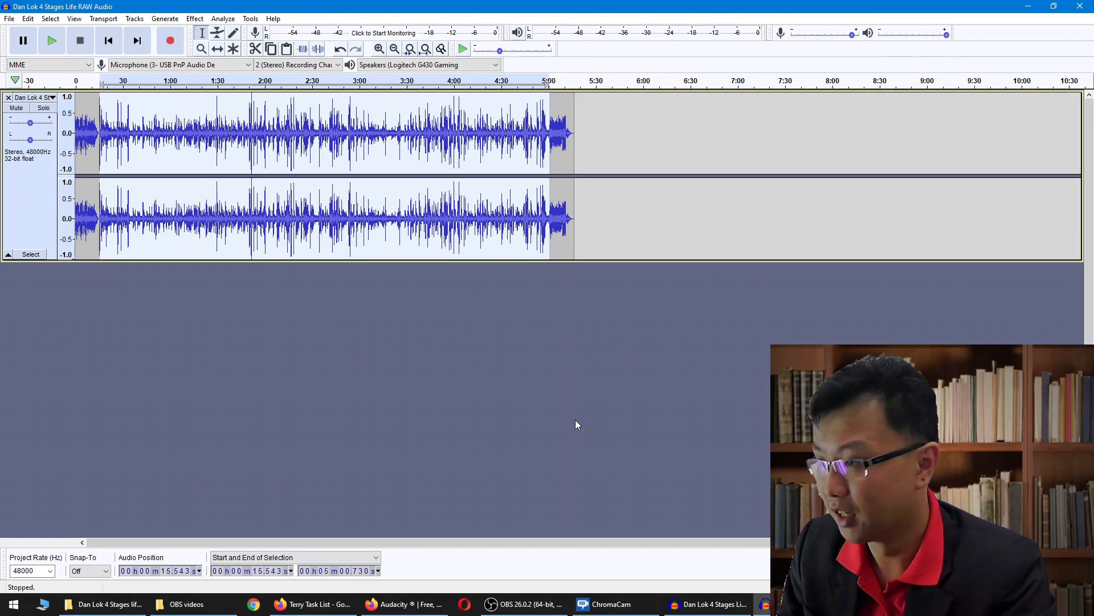
pyautogui.click(123, 234)
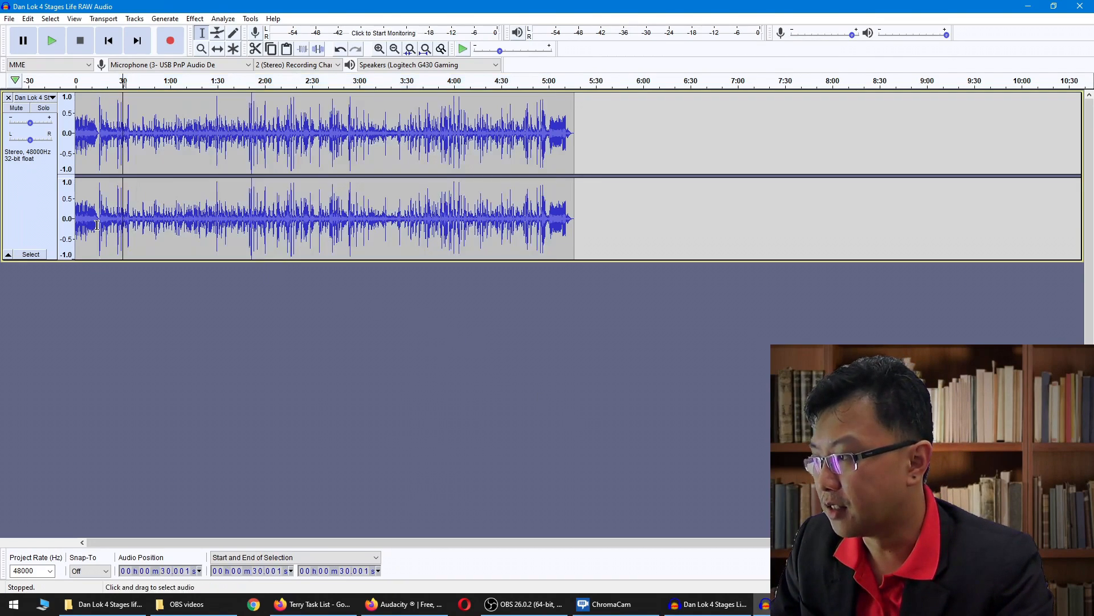